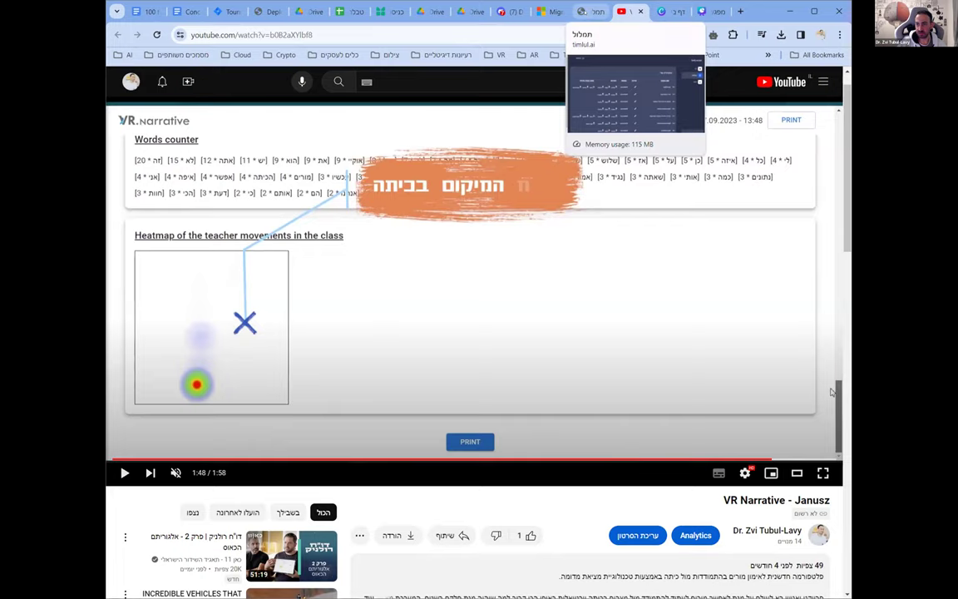
- Switch to the timlul.ai transcription list and open the epi60.mp3 transcript for editing
click(589, 11)
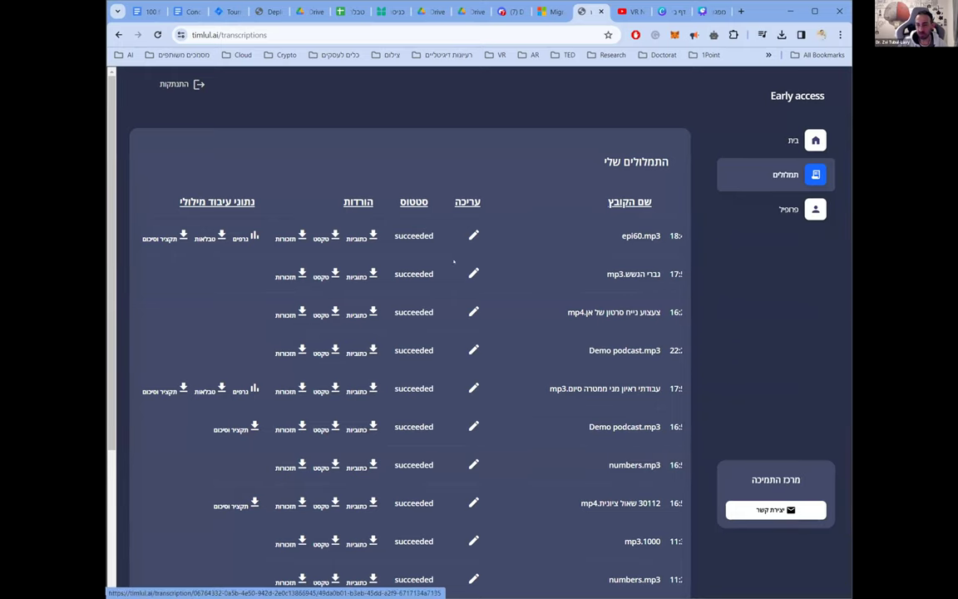
double_click(632, 236)
click(628, 235)
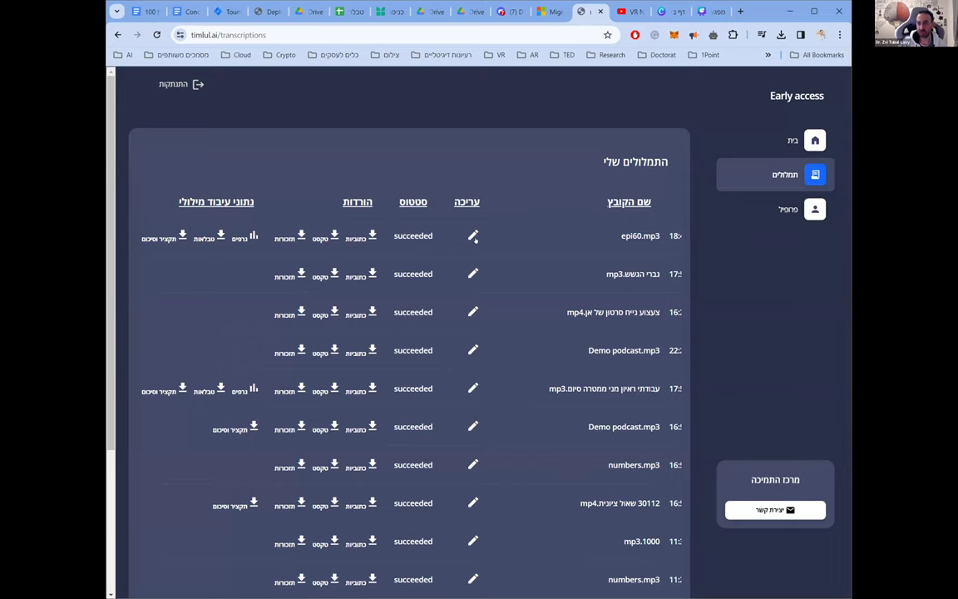
click(473, 236)
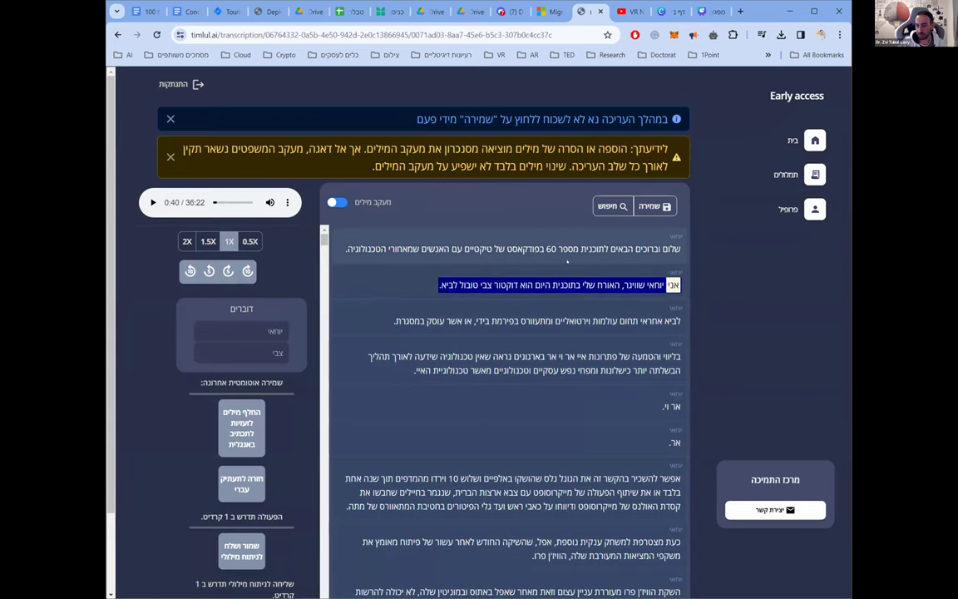
- Play the recording from a sentence further down the transcript and pause it after checking the word tracking
scroll(567, 252, down, 2)
click(669, 521)
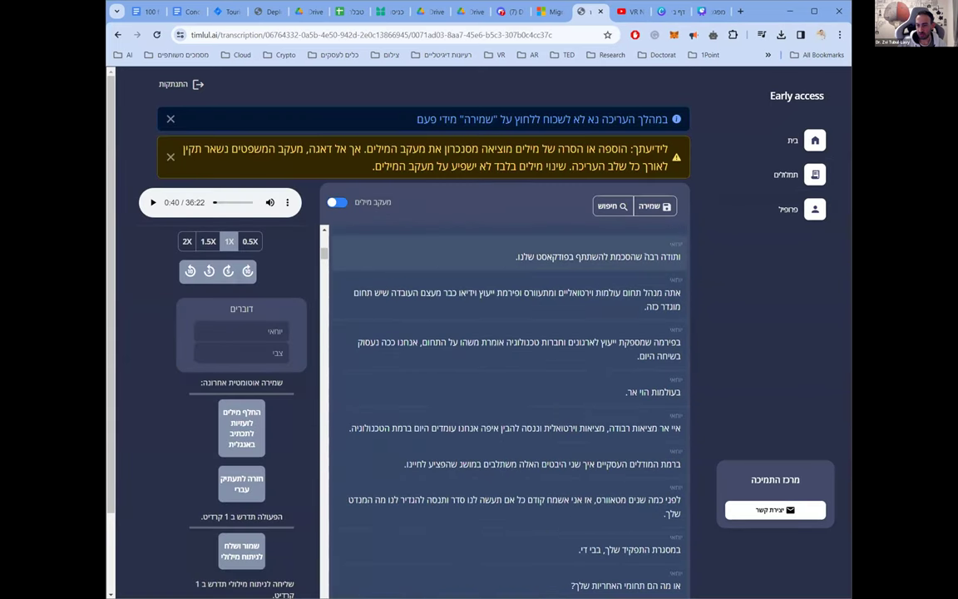
click(151, 202)
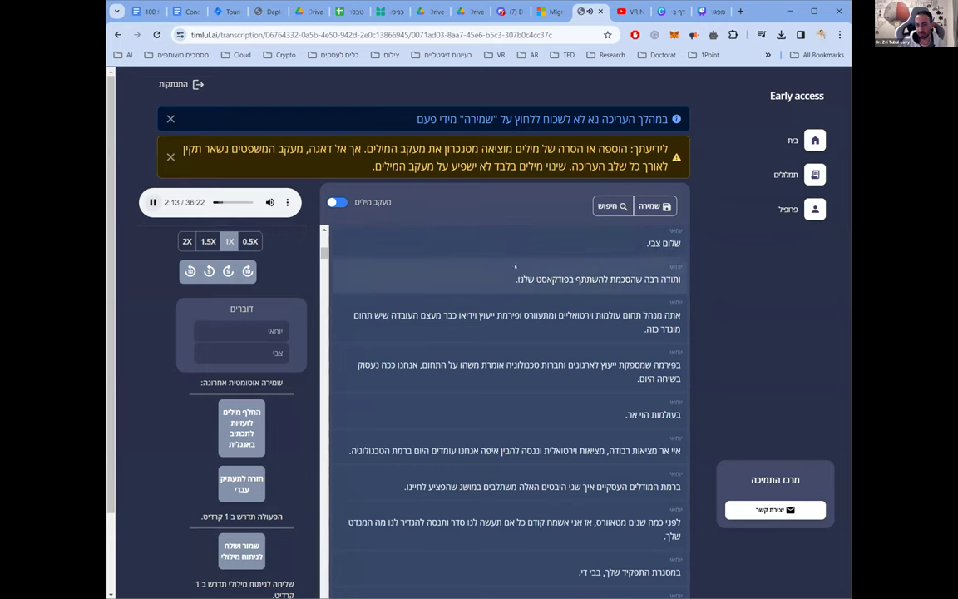
click(595, 325)
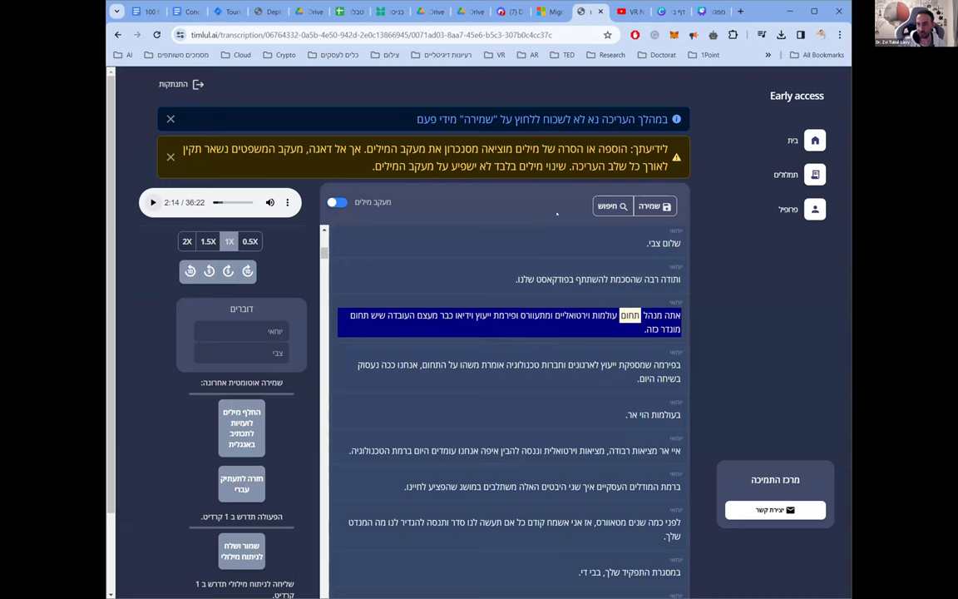
- Enter מציאות as the transcript search expression, try the exact-phrase option on and off, and cancel the search
click(613, 206)
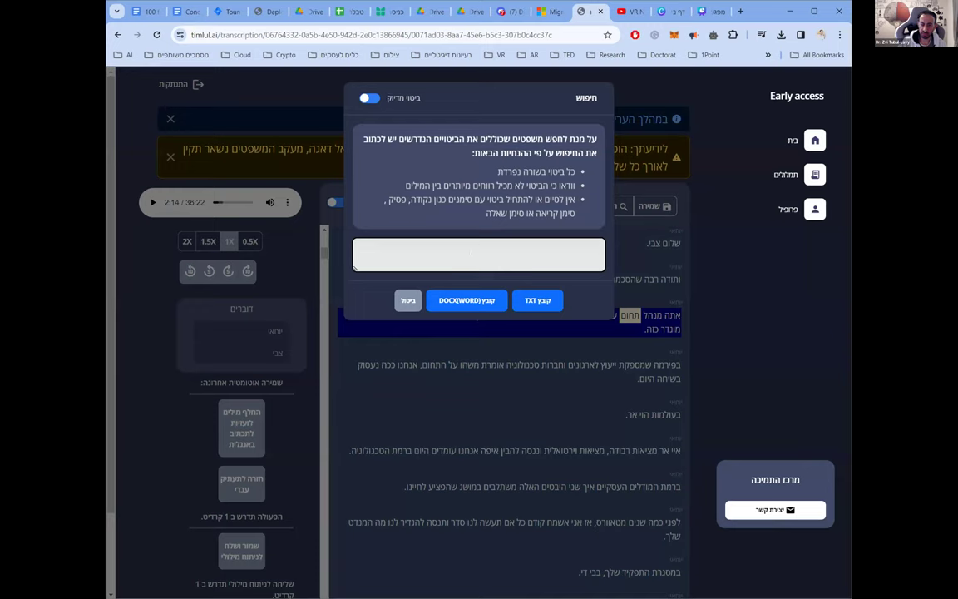
text(nmhtu)
key(BackSpace)
key(BackSpace)
key(BackSpace)
key(BackSpace)
key(BackSpace)
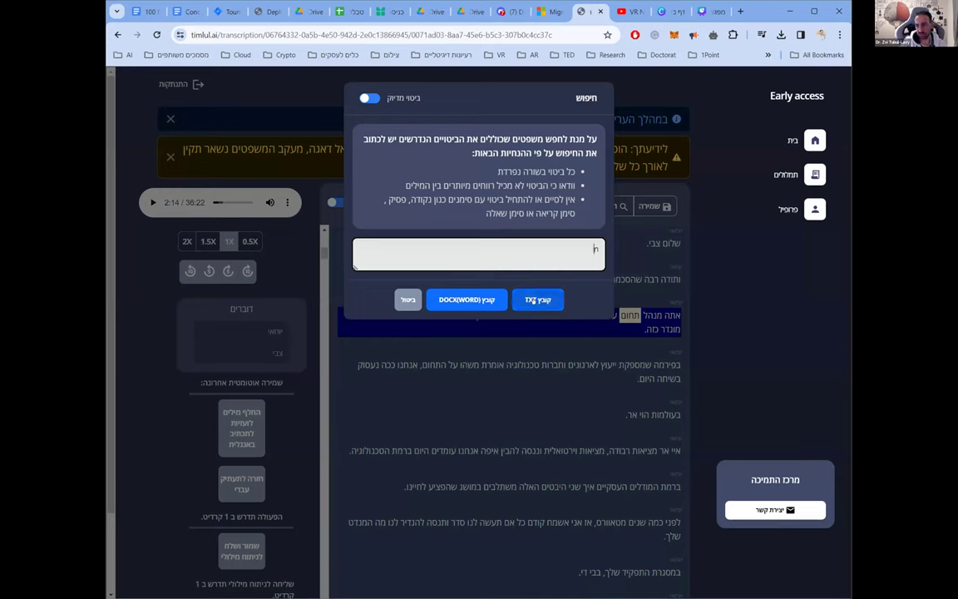
text(מציאות)
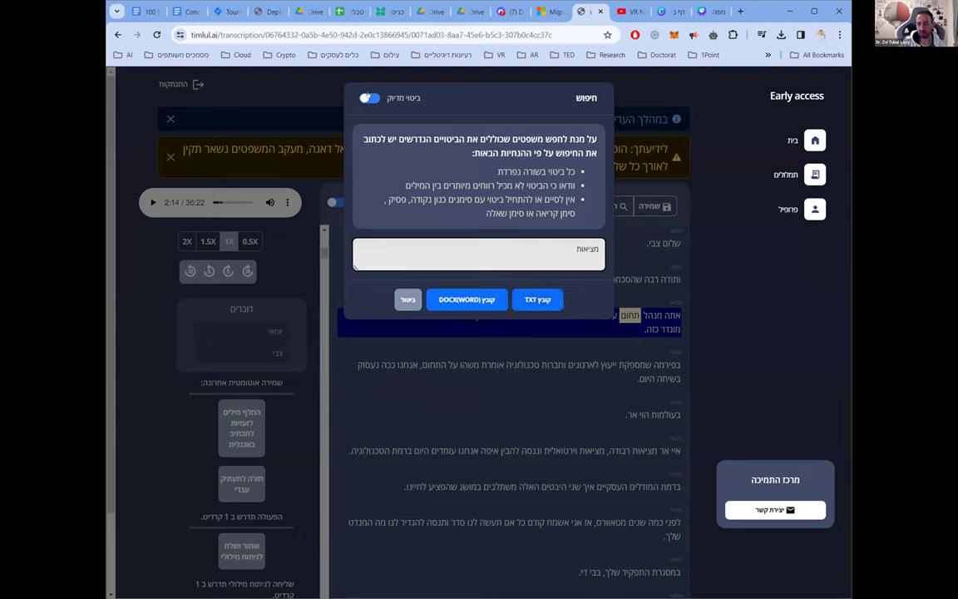
click(366, 98)
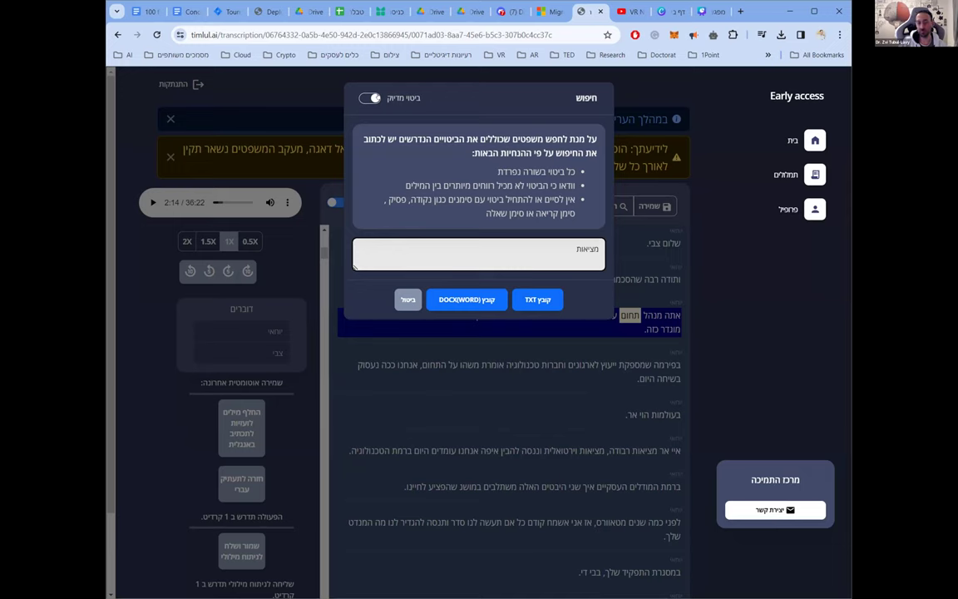
click(372, 98)
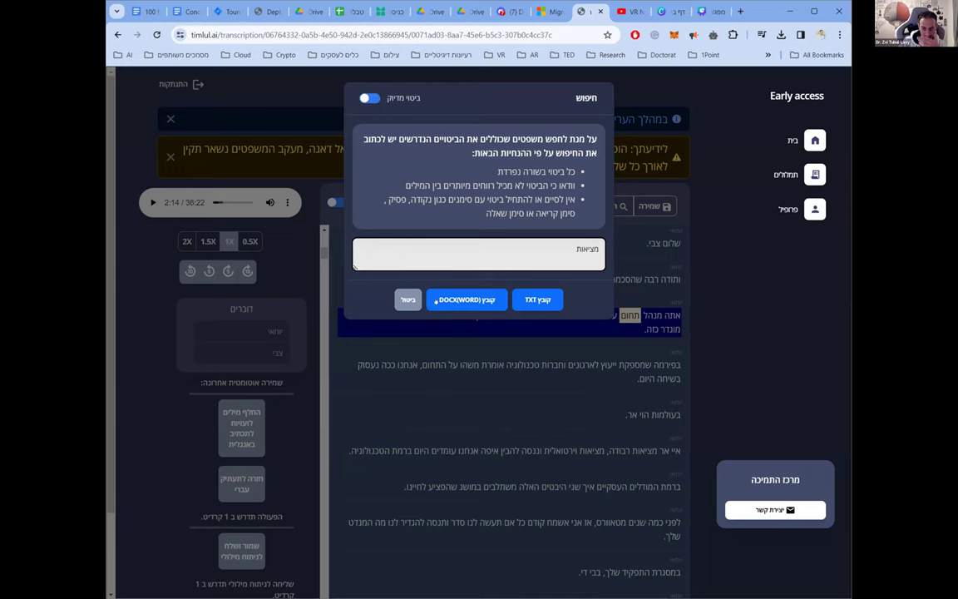
click(407, 300)
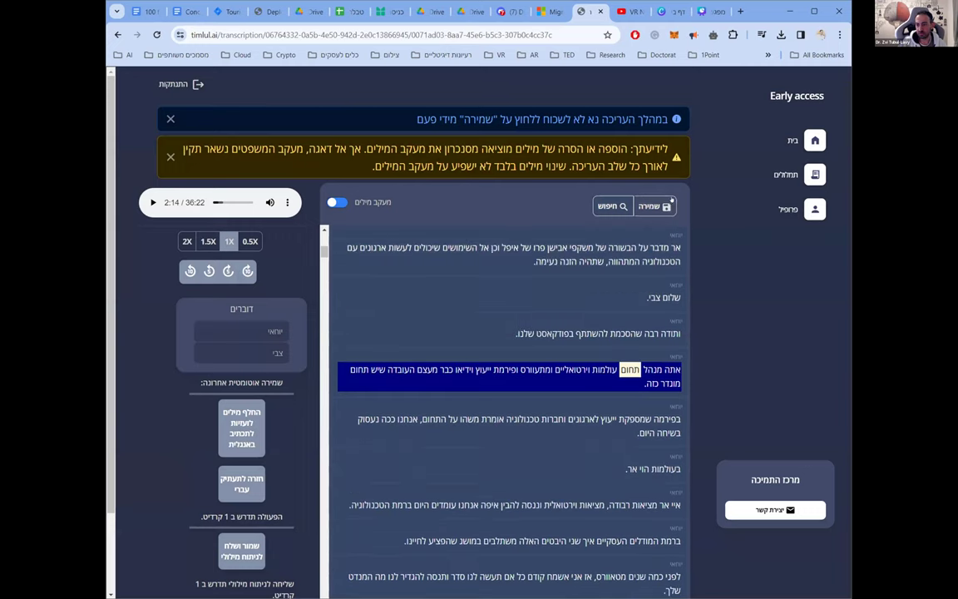
- Open the graphs for epi60.mp3 and examine the segment length and each speaker's speaking time
key(alt+Left)
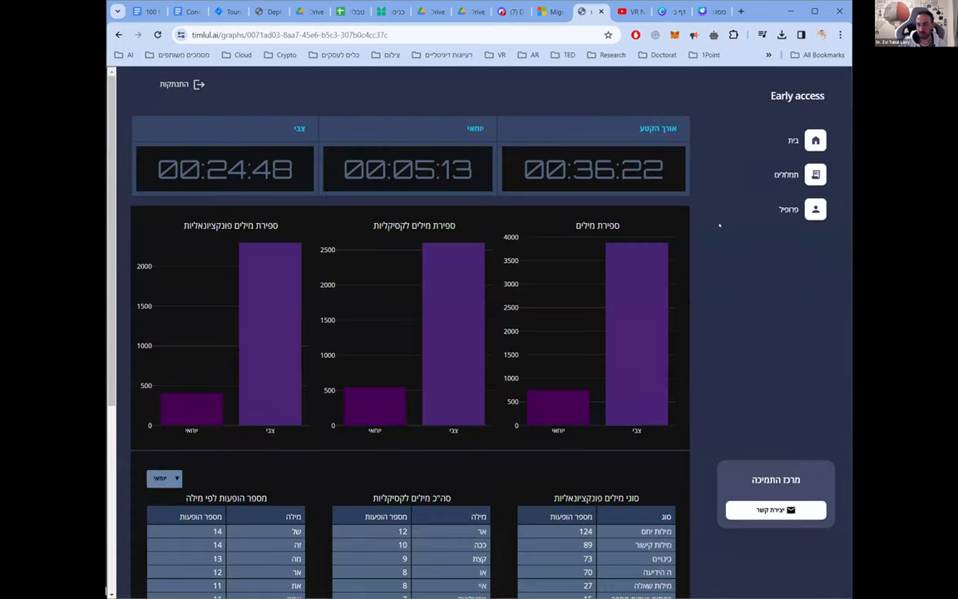
drag(665, 171, 567, 171)
drag(445, 166, 330, 168)
click(284, 160)
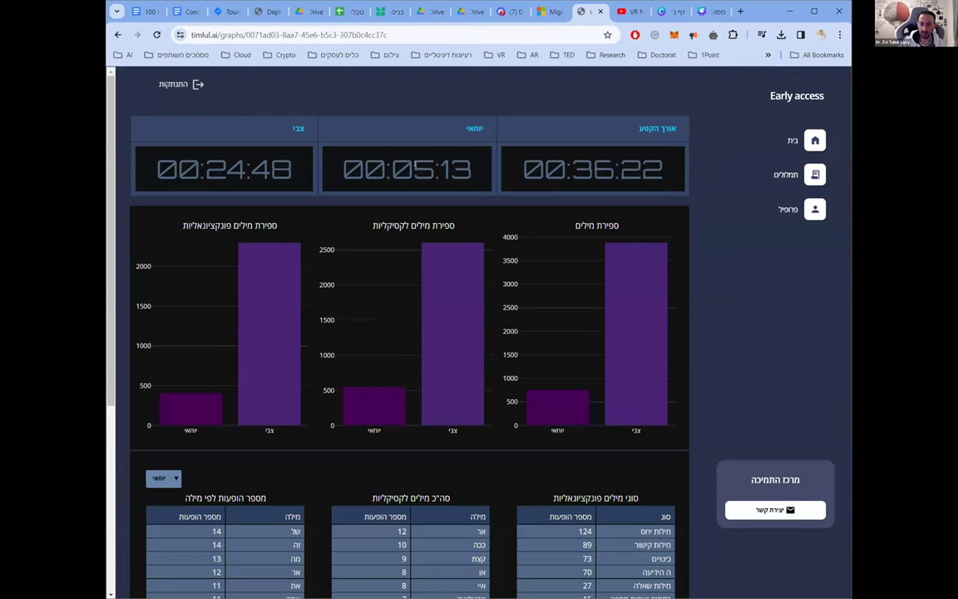
drag(470, 170, 385, 170)
drag(291, 170, 206, 169)
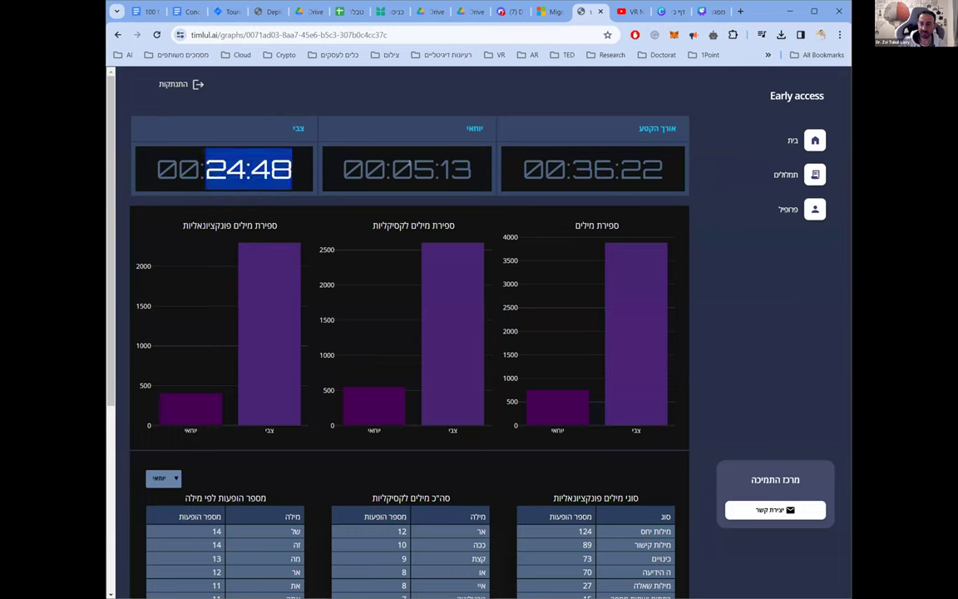
drag(392, 170, 450, 169)
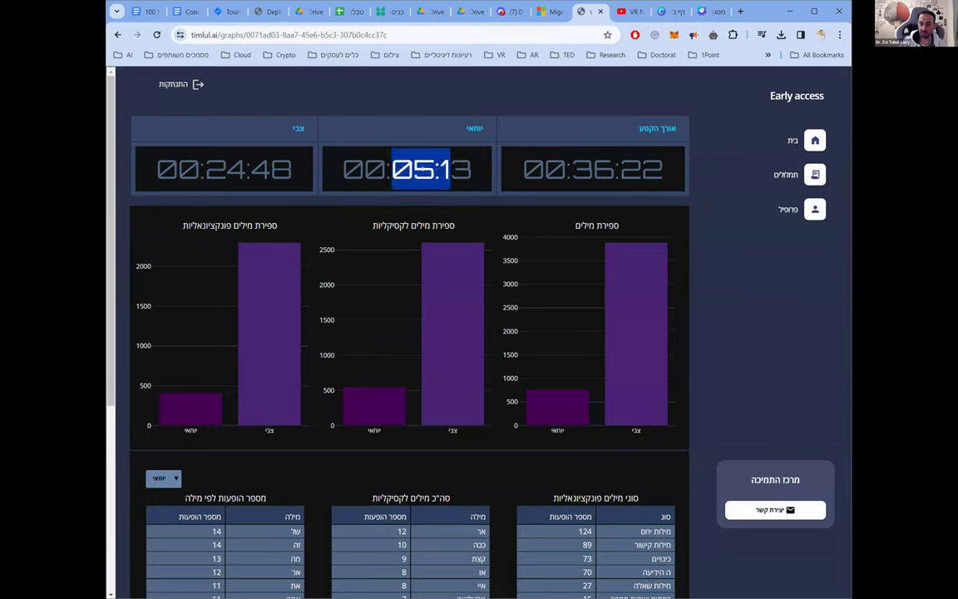
click(423, 169)
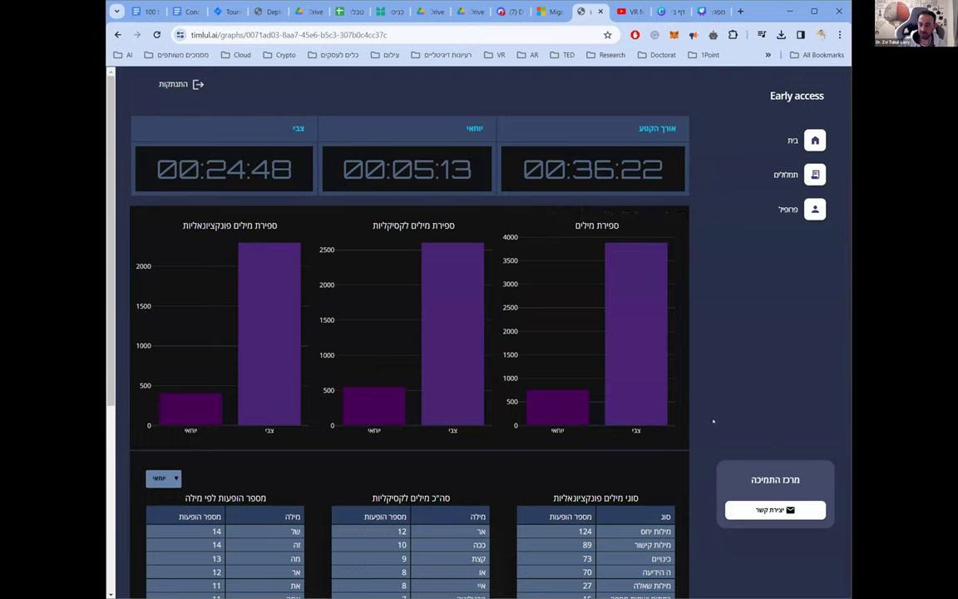
- Show the word statistics of the second speaker and zoom the words-per-minute chart to about minutes 15 to 17
scroll(698, 412, down, 4)
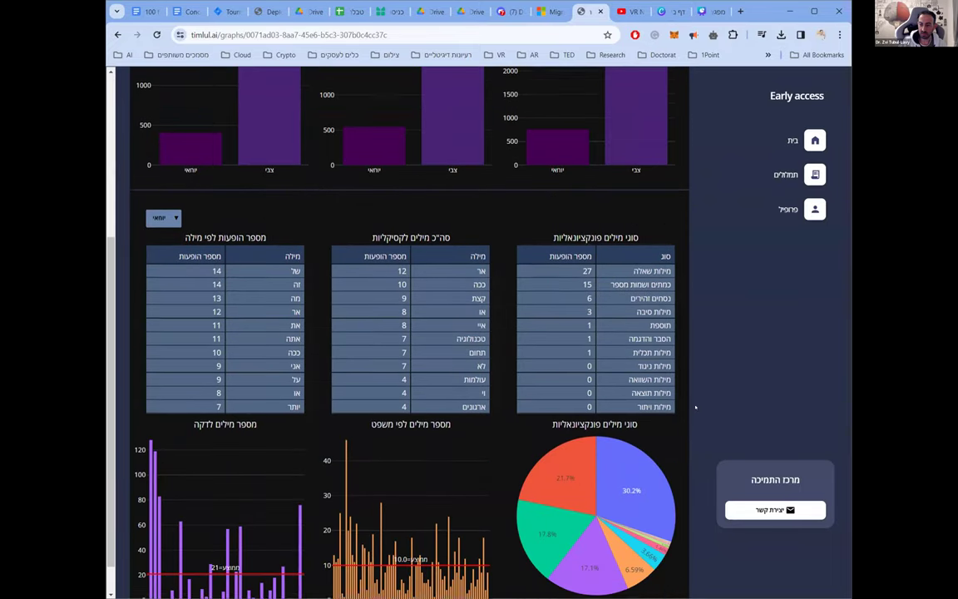
click(165, 180)
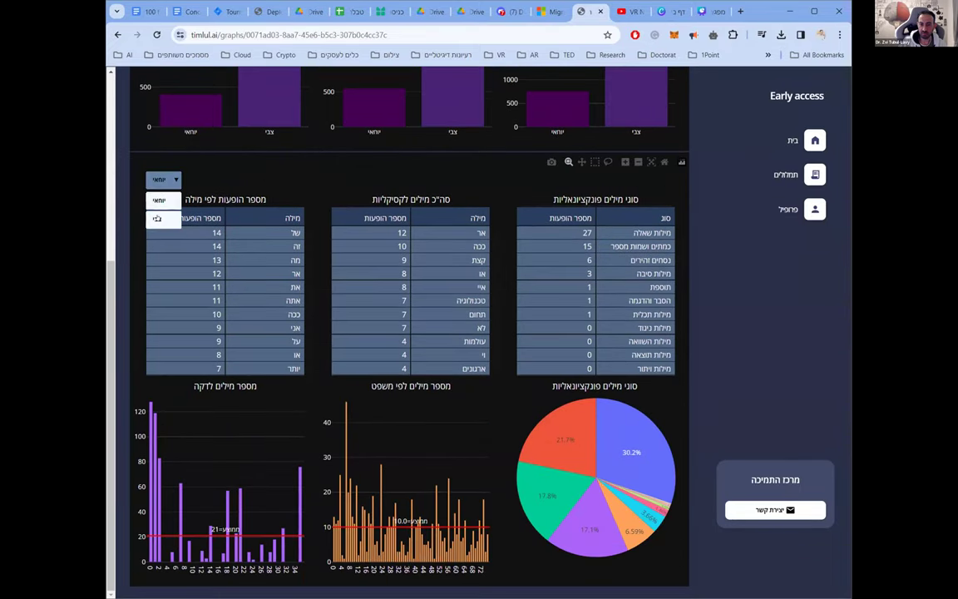
click(156, 219)
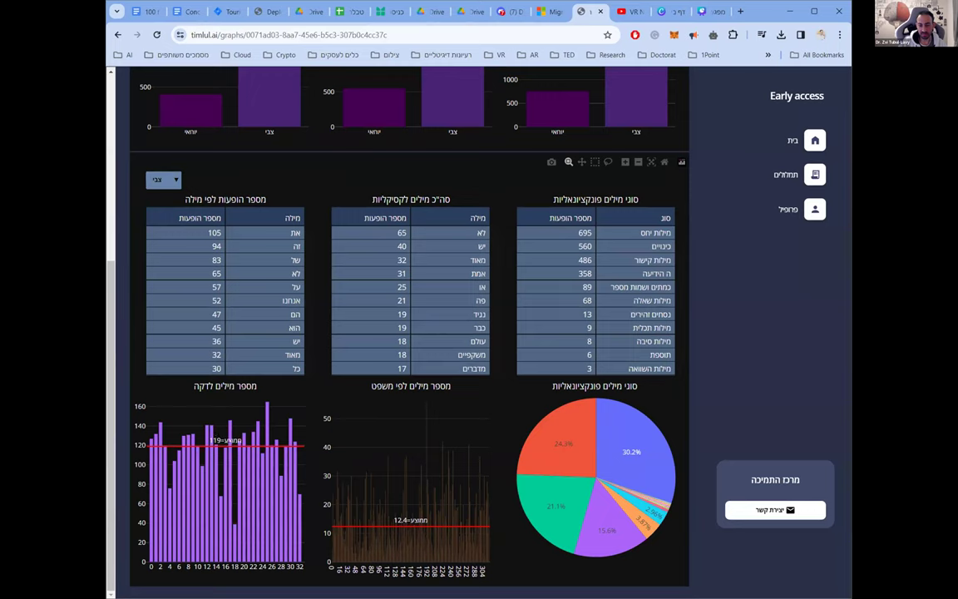
drag(218, 466, 233, 465)
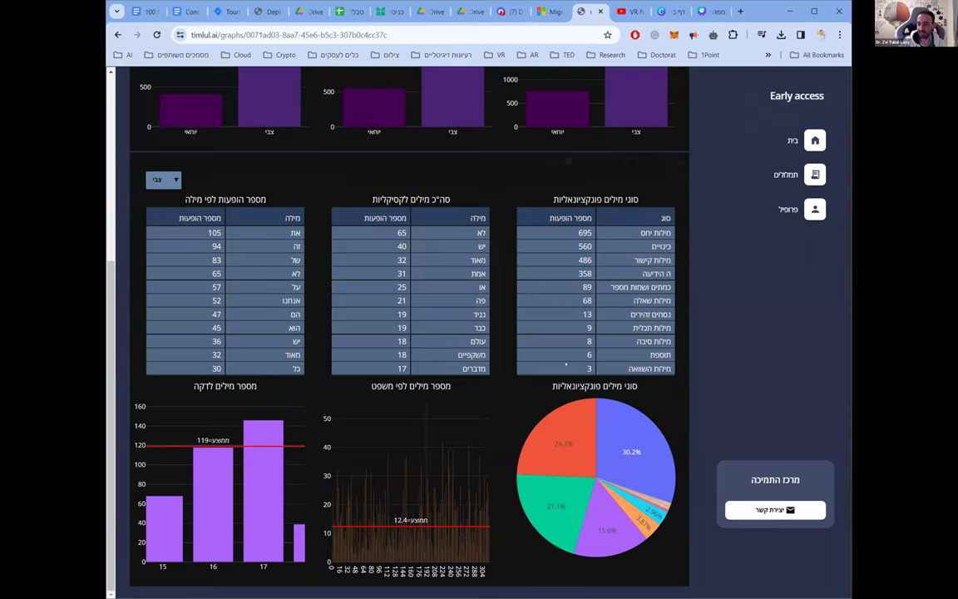
scroll(599, 212, up, 3)
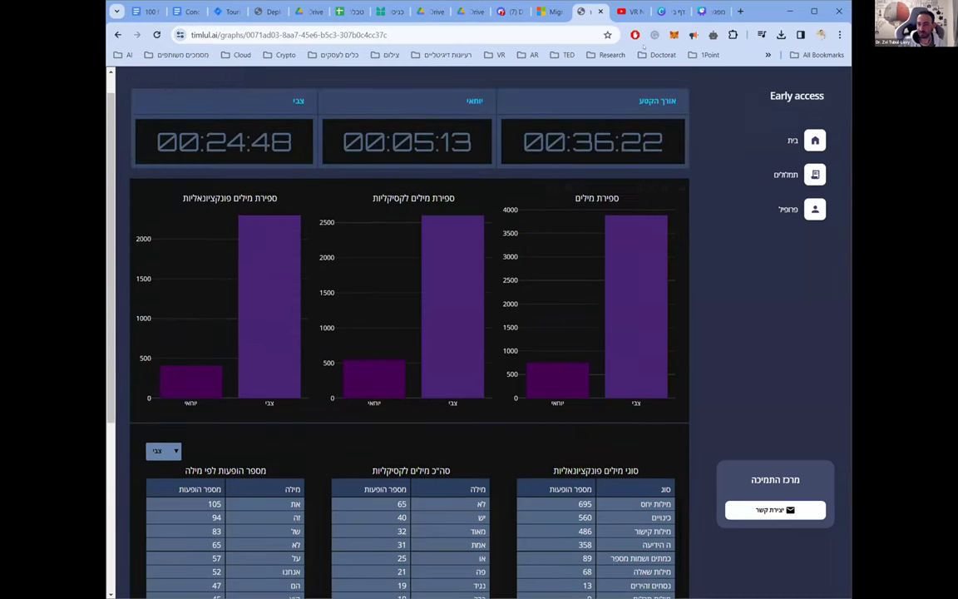
scroll(587, 202, up, 1)
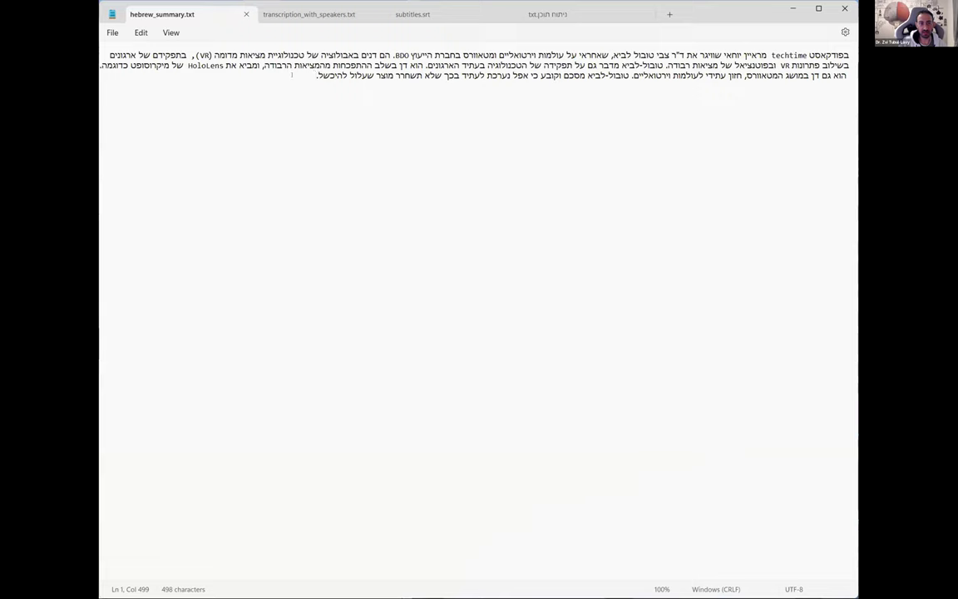
- Highlight the summary in hebrew_summary.txt, and highlight a speaker-labelled line in transcription_with_speakers.txt
drag(762, 55, 306, 75)
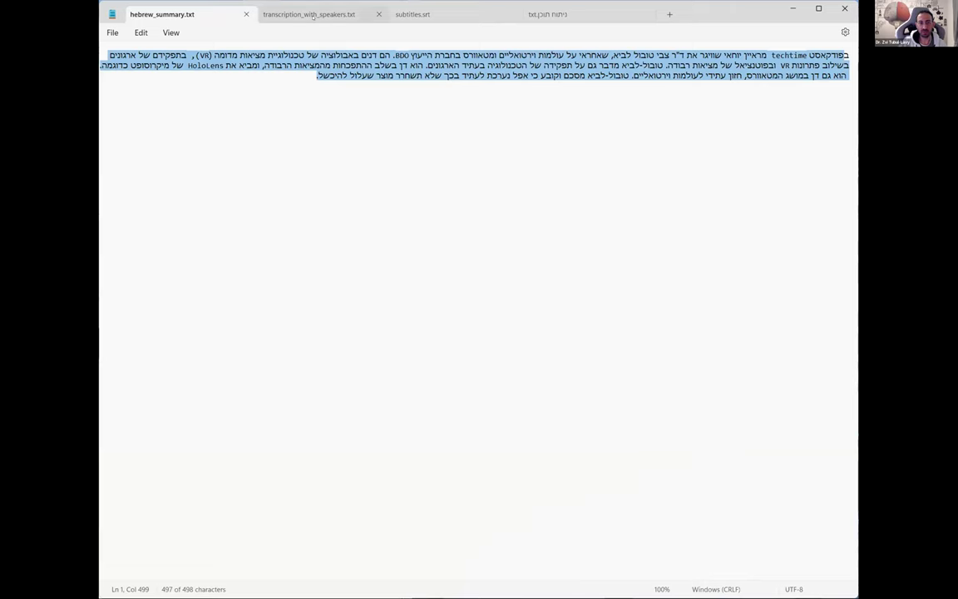
click(312, 15)
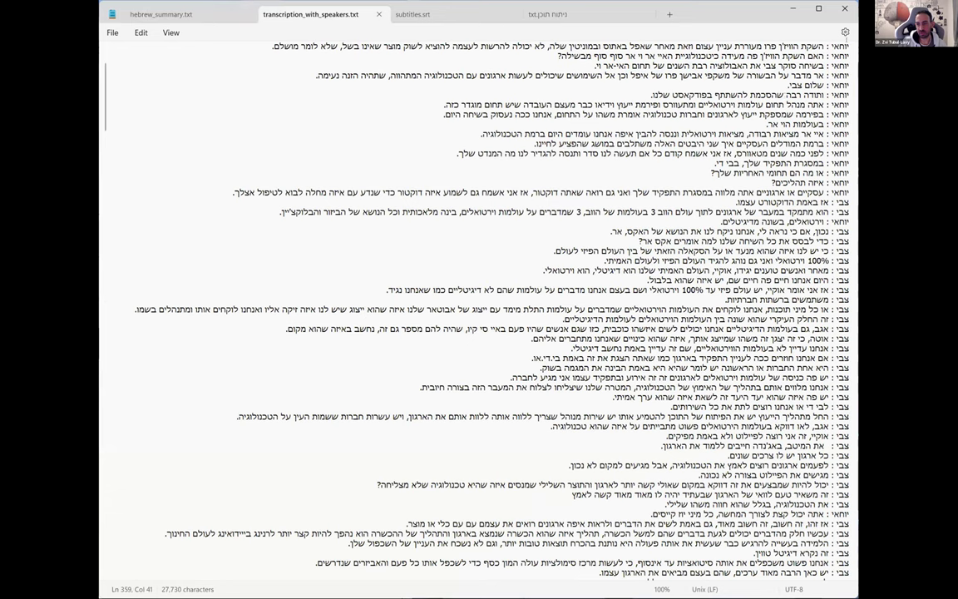
triple_click(755, 46)
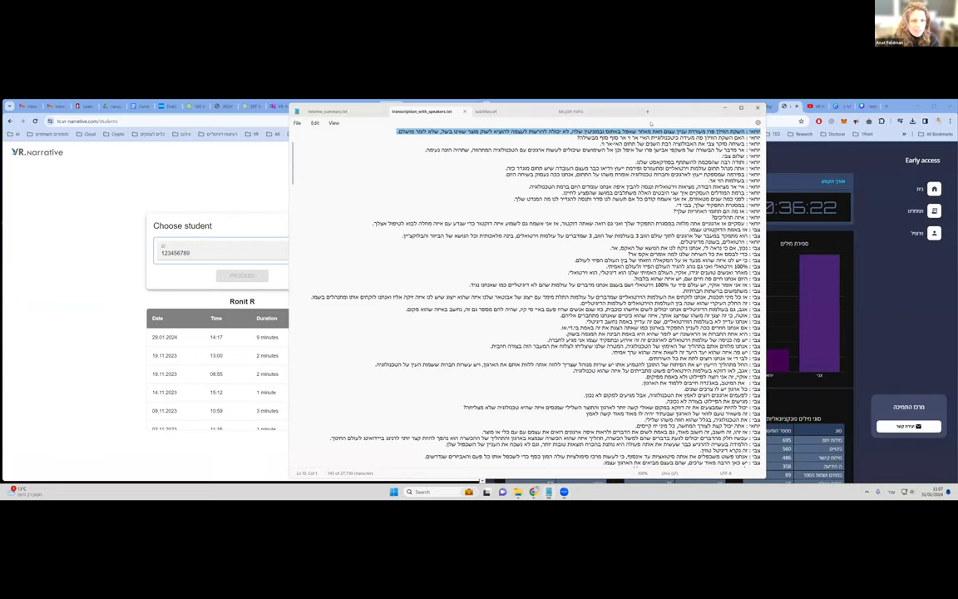
drag(540, 110, 509, 114)
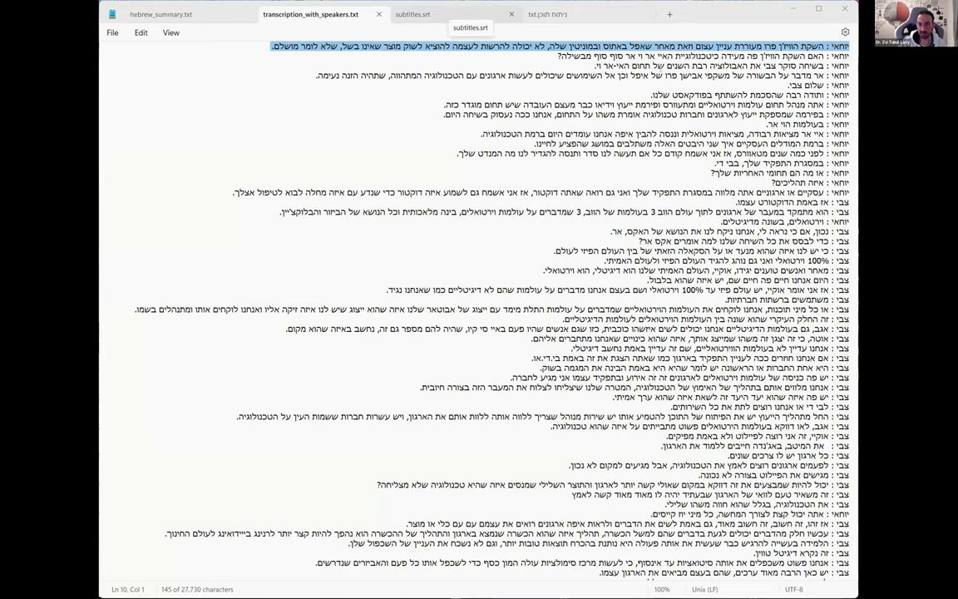
- View subtitles.srt, and open the content analysis file ניתוח תוכן.txt to look through its text
click(444, 12)
click(548, 14)
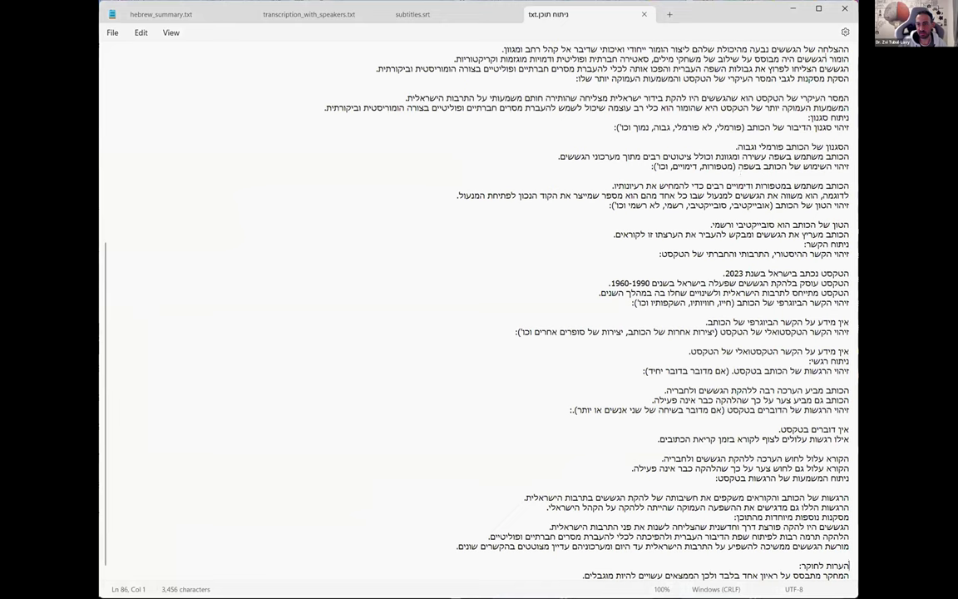
key(Page_Up)
drag(848, 48, 535, 258)
click(528, 238)
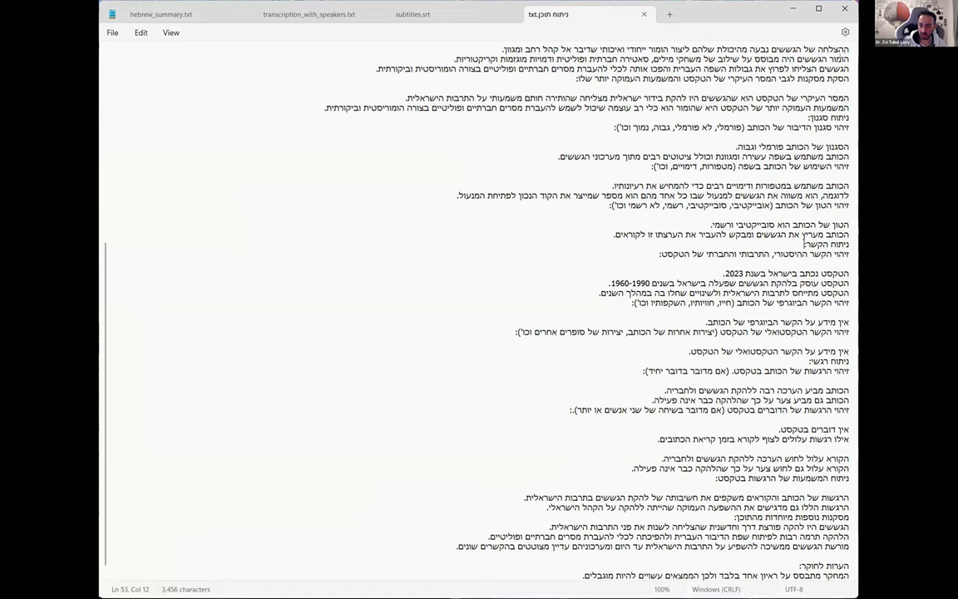
- Examine the style, context and emotional analysis sections, marking the metaphor example and the ניתוח רגשי heading
drag(761, 194, 717, 195)
drag(630, 195, 581, 194)
drag(765, 194, 542, 194)
click(563, 194)
double_click(734, 273)
click(781, 273)
scroll(782, 273, down, 1)
click(786, 276)
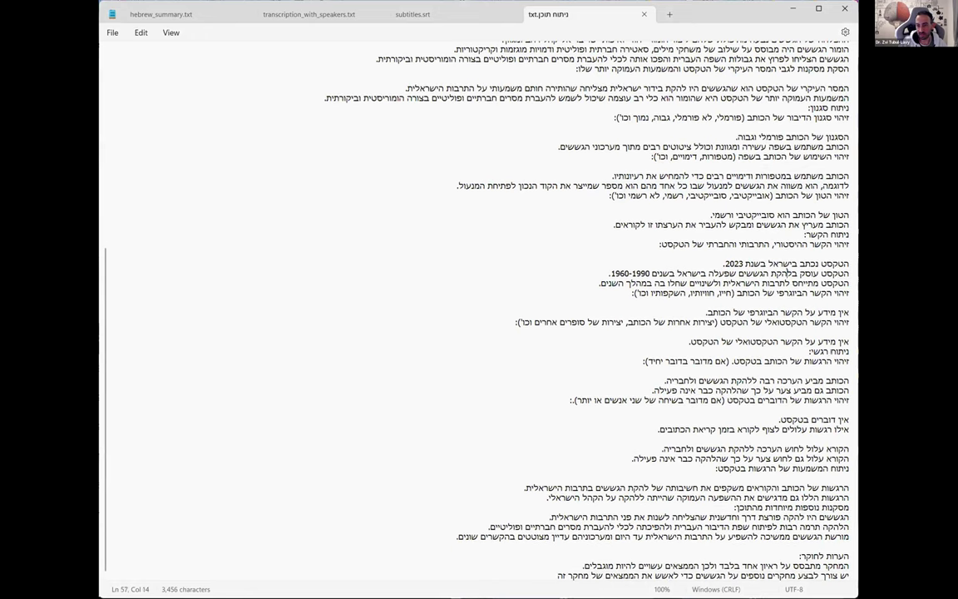
drag(842, 351, 808, 351)
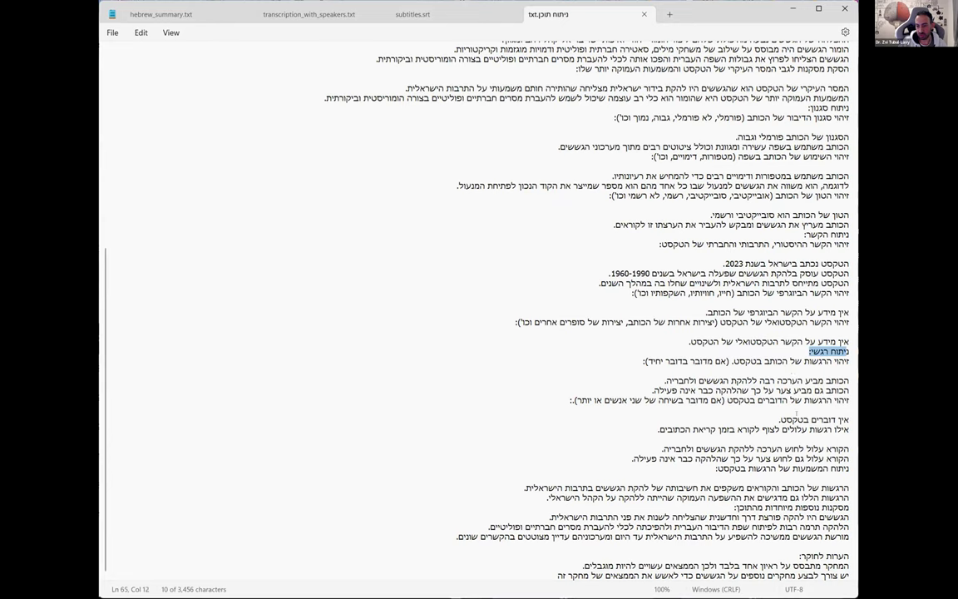
click(822, 458)
click(735, 496)
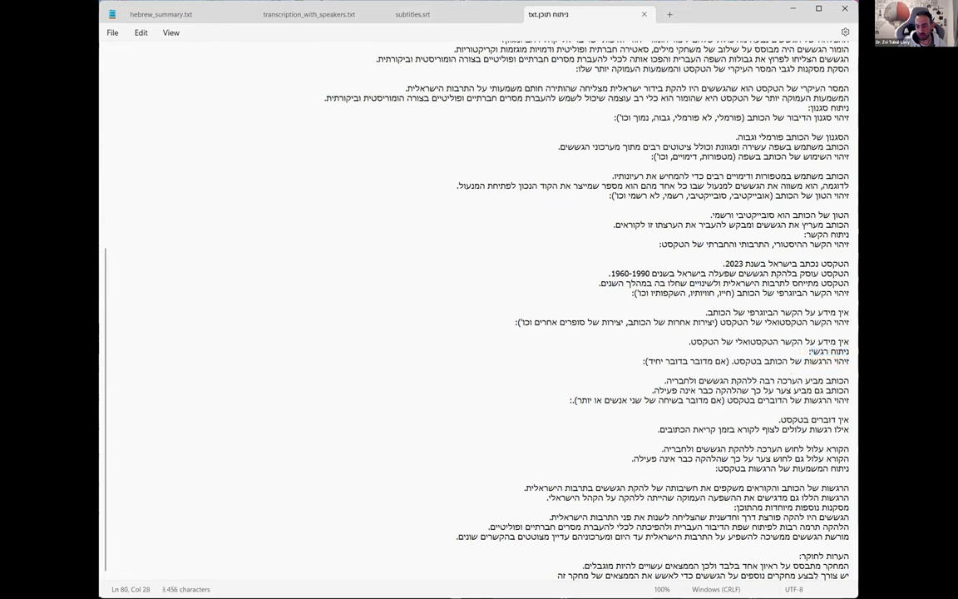
- Highlight the list of recurring key words from גששים to מורשת in the content analysis
scroll(662, 446, up, 10)
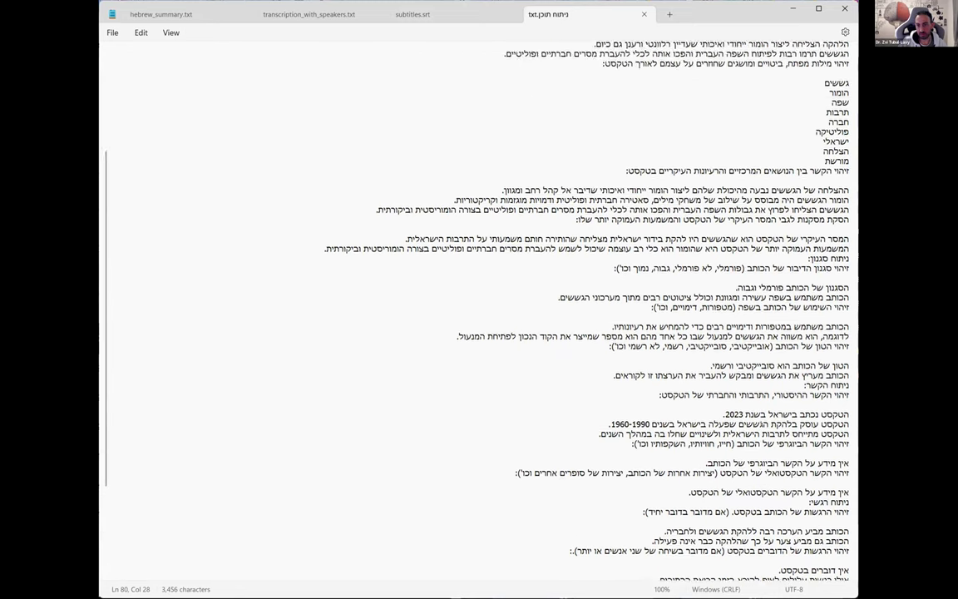
scroll(662, 447, up, 2)
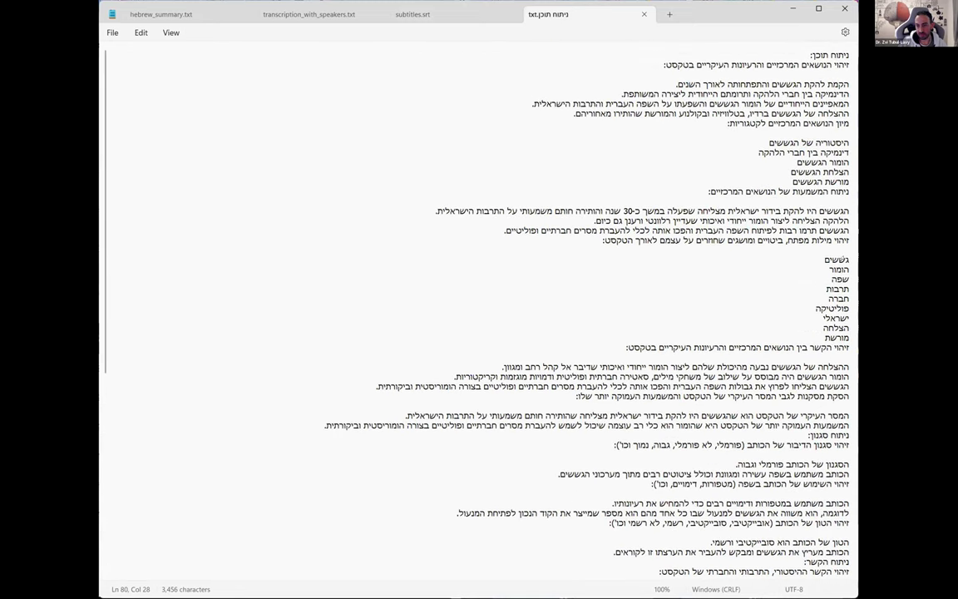
drag(849, 259, 800, 342)
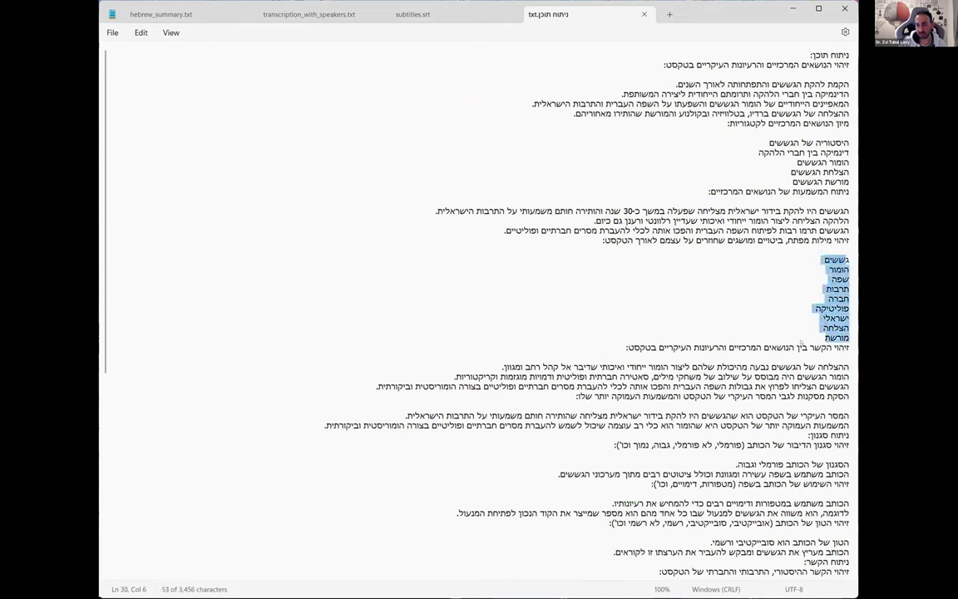
- Highlight the category list from היסטוריה של הגששים through the ניתוח המשמעות של הנושאים המרכזיים heading, then clear the selection
click(669, 347)
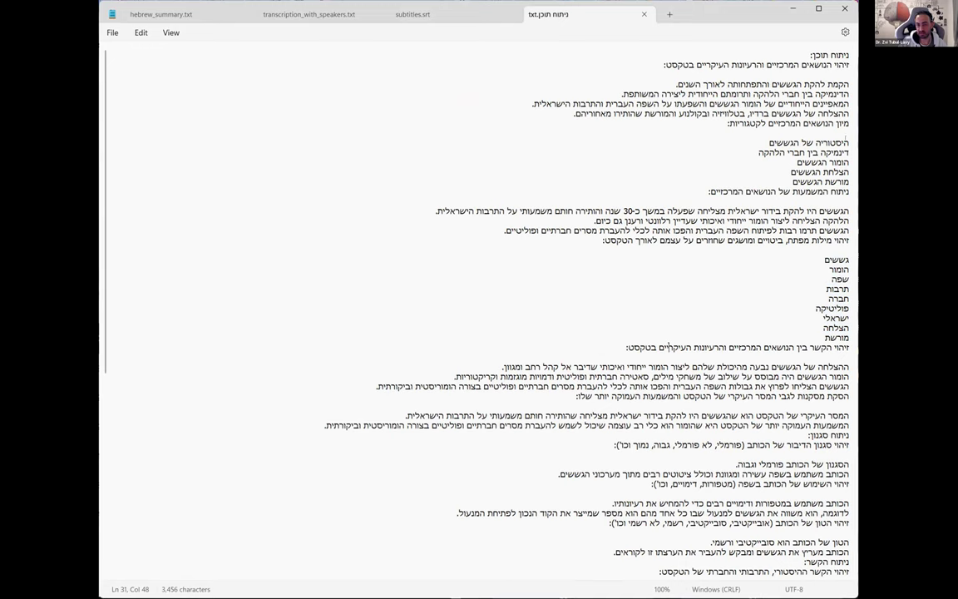
drag(849, 143, 696, 189)
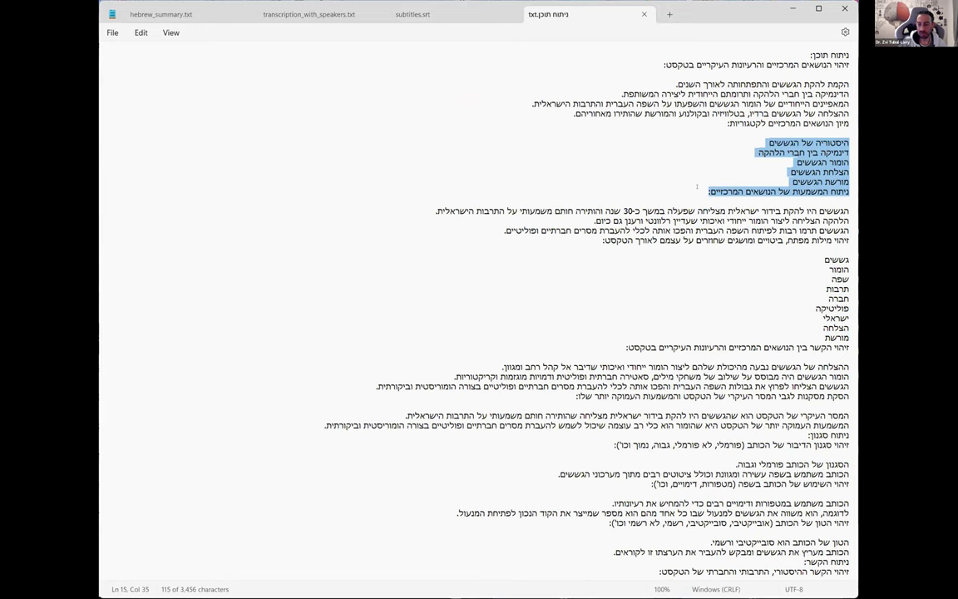
click(720, 154)
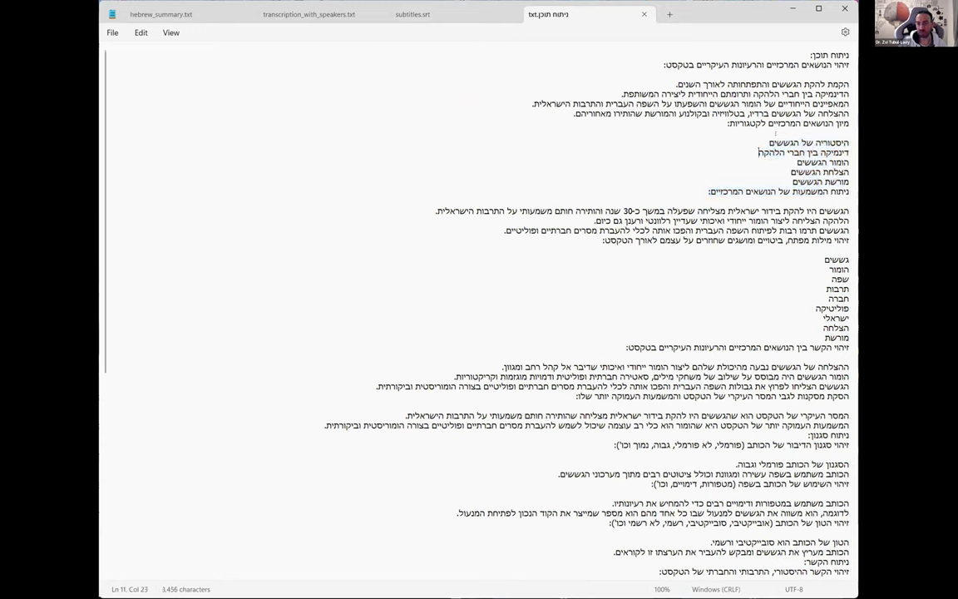
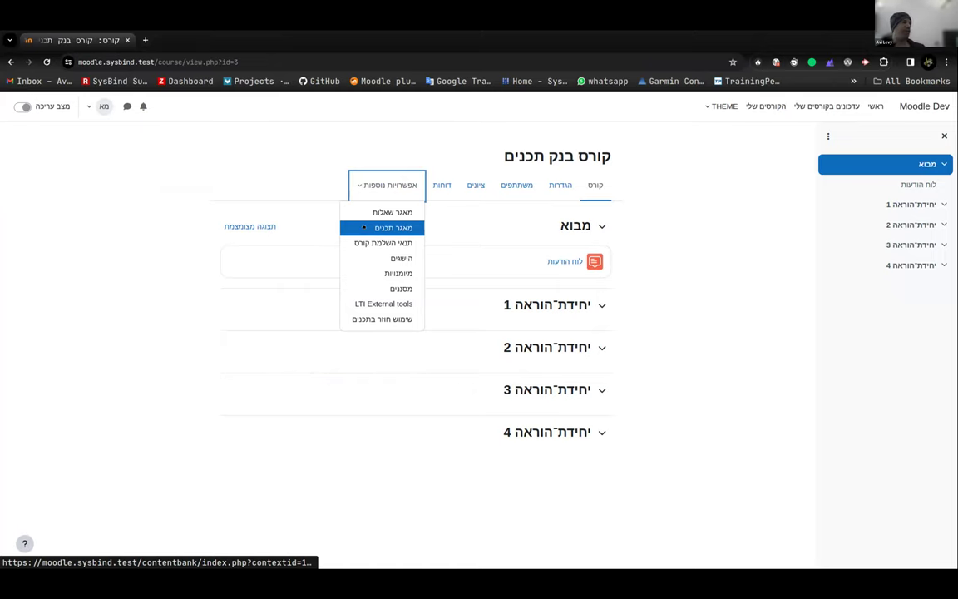
- Open the content bank of the course קורס בנק תכנים in Moodle and look through the H5P content types that can be added
click(363, 227)
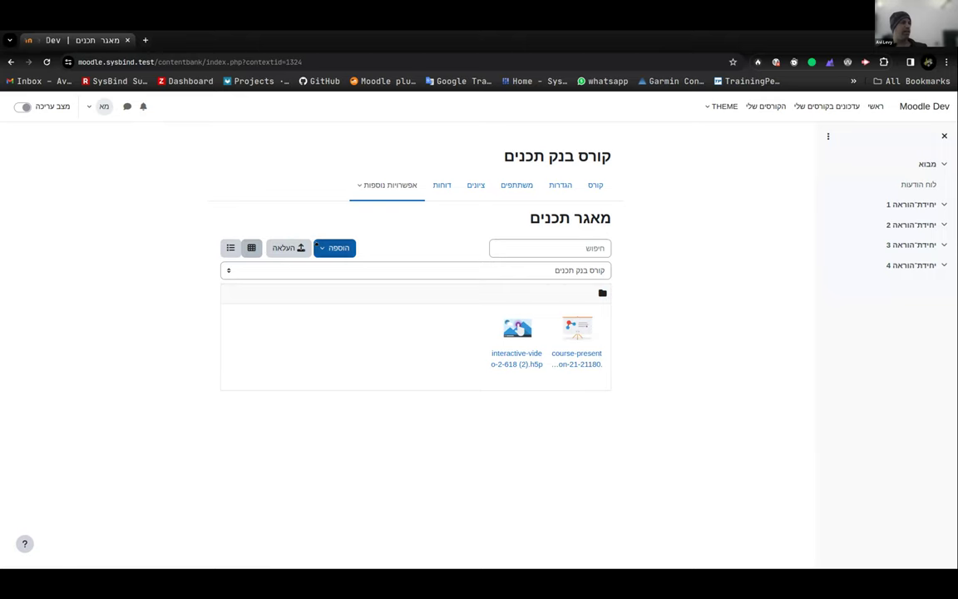
click(333, 248)
key(Down)
key(Down)
key(Down)
key(Down)
key(Down)
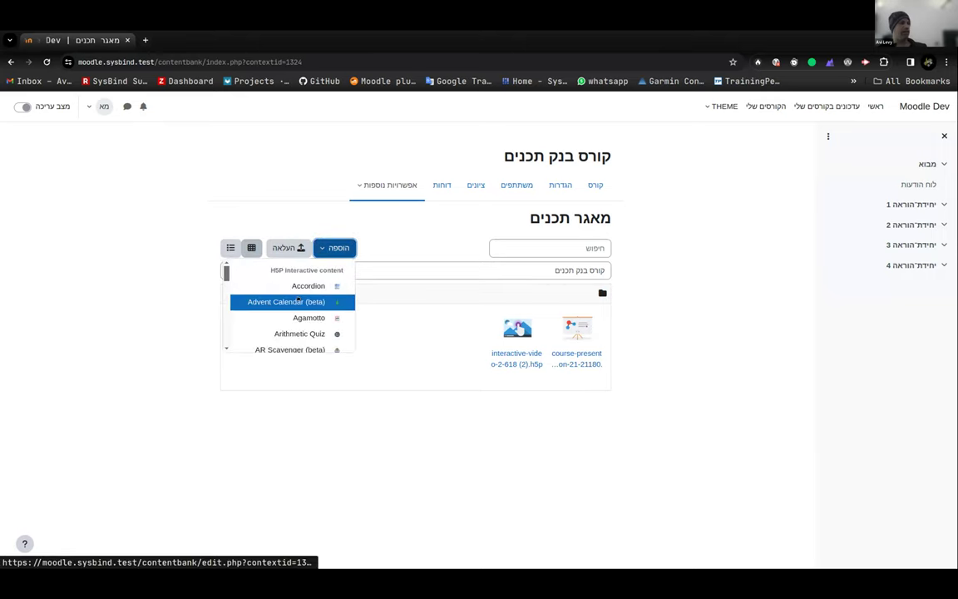
key(Down)
key(Down)
key(Down)
key(Down)
key(Down)
key(Down)
key(Down)
key(Down)
key(Down)
key(Down)
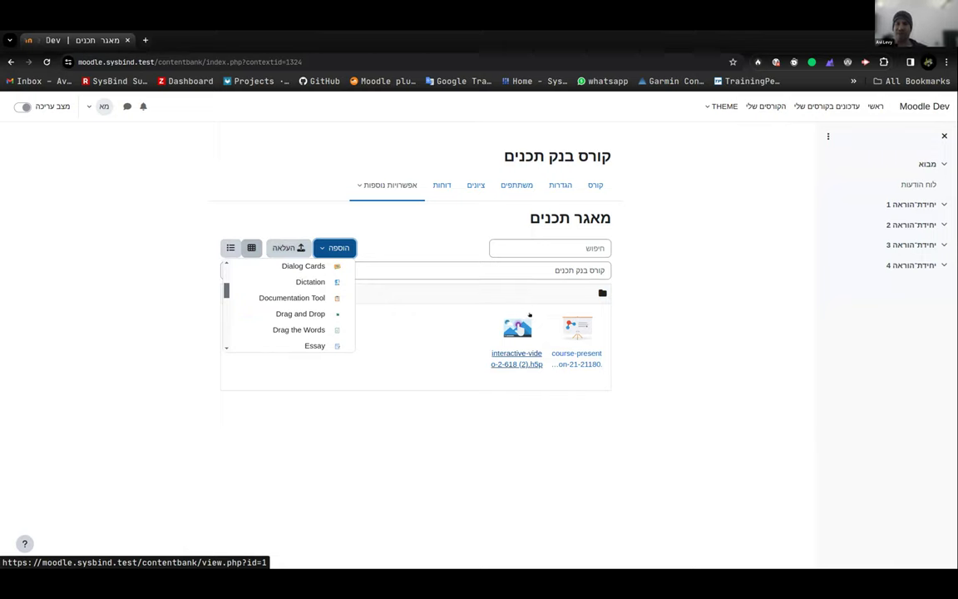
click(480, 338)
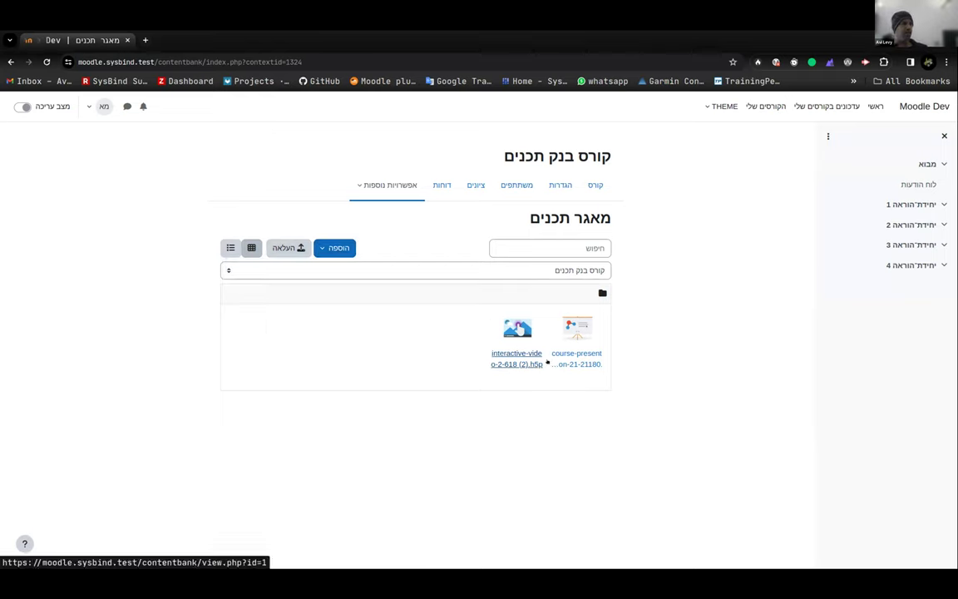
- Open interactive-video-2-618 (2).h5p, play it, and view and close its Ingredients list interaction
click(517, 329)
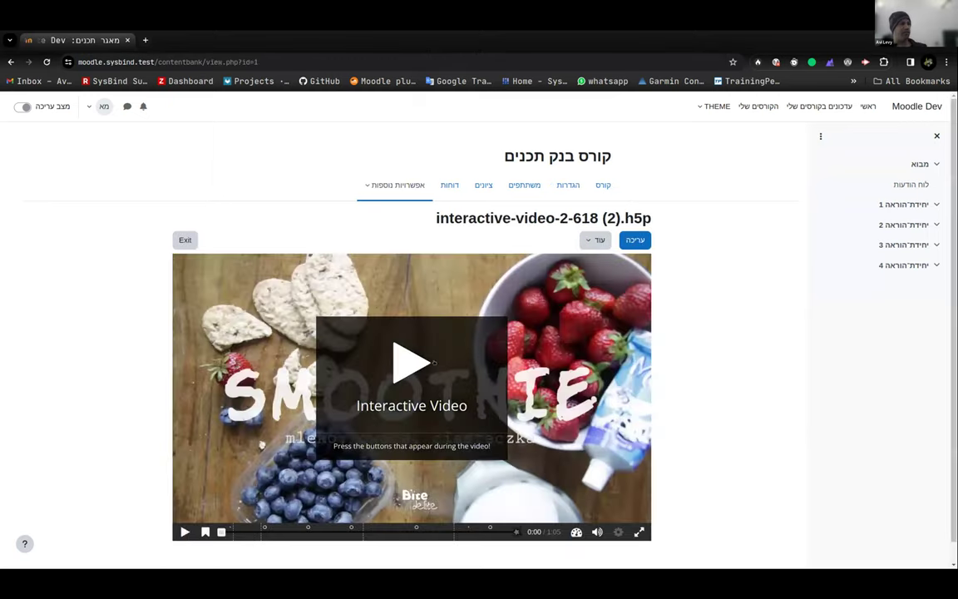
click(412, 359)
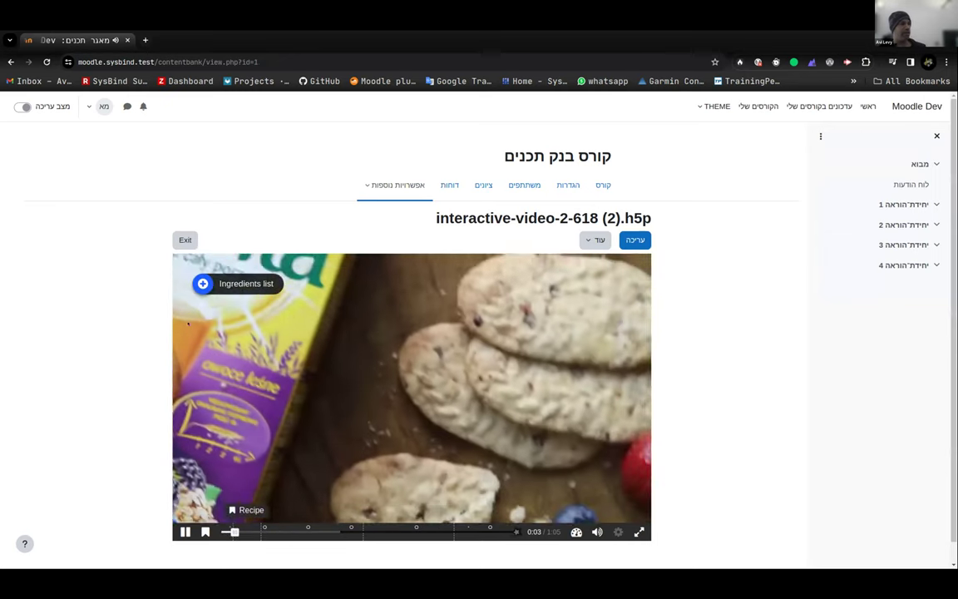
click(202, 283)
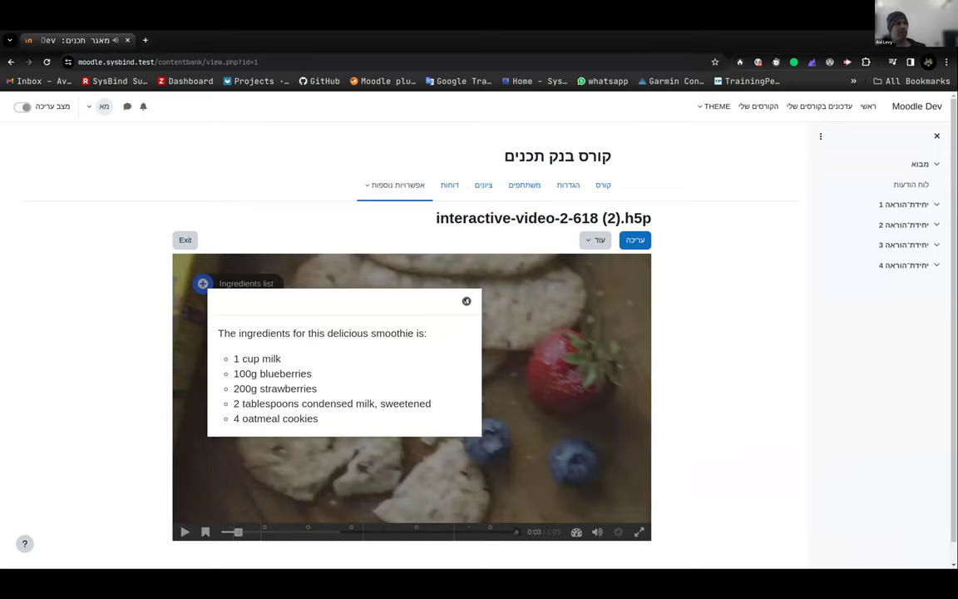
click(467, 301)
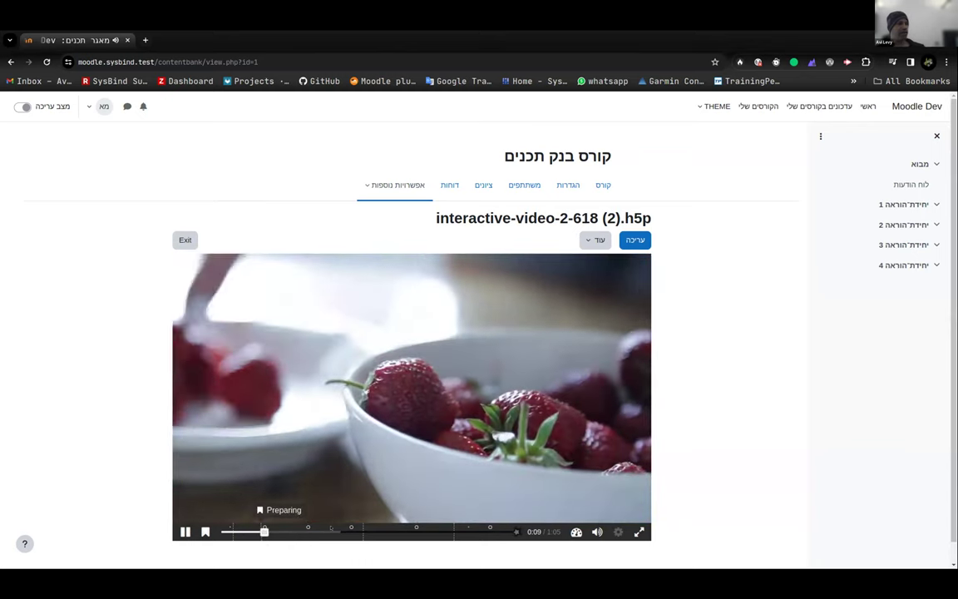
- Answer the video's multiple-choice strawberry question with תותים, check the answer, and continue playback
click(455, 352)
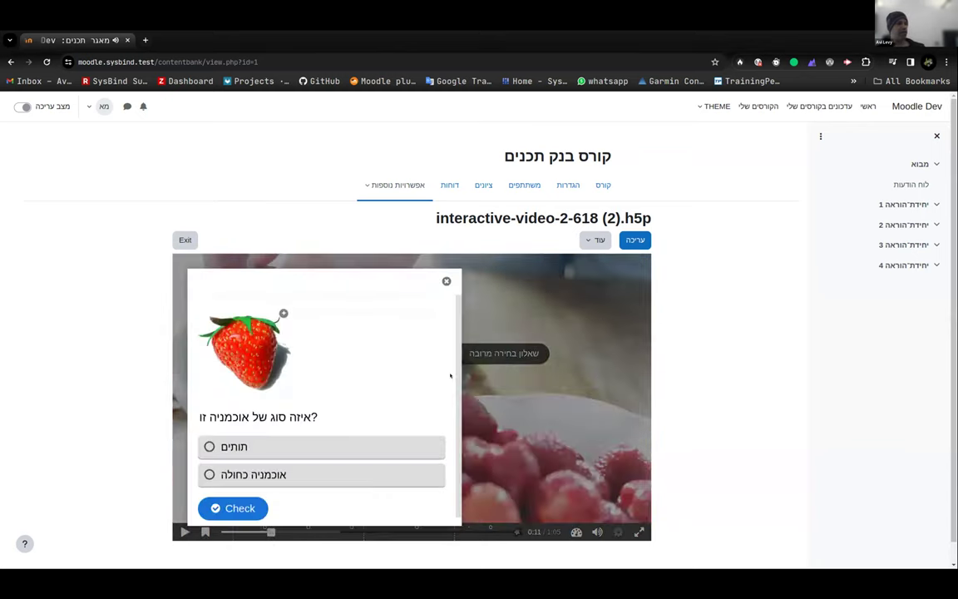
click(210, 446)
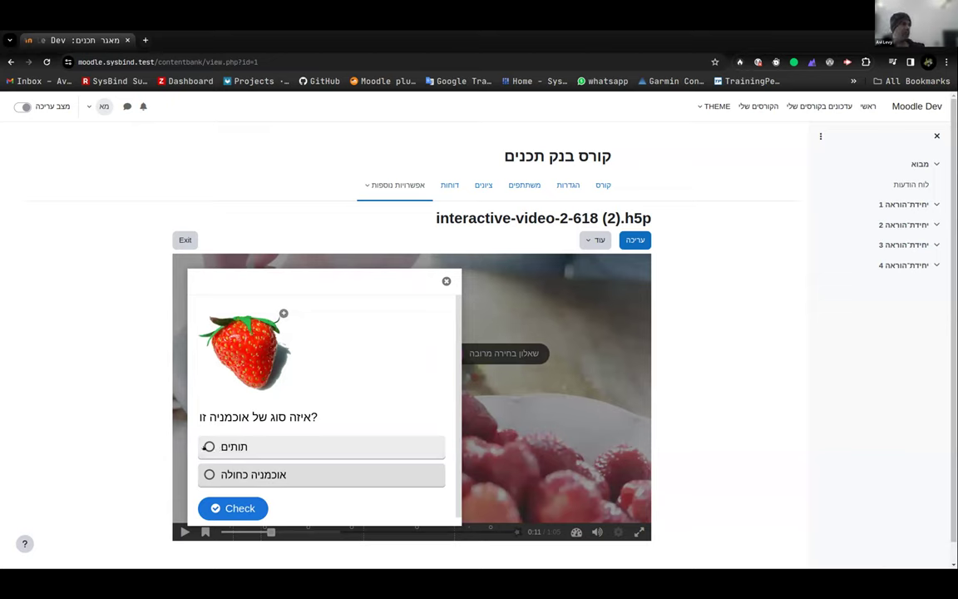
click(235, 505)
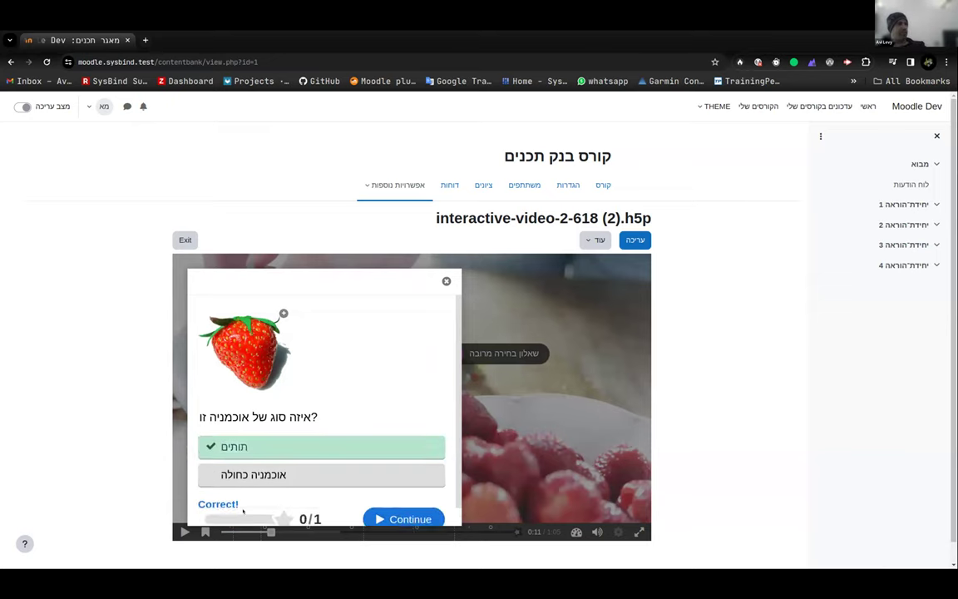
click(382, 496)
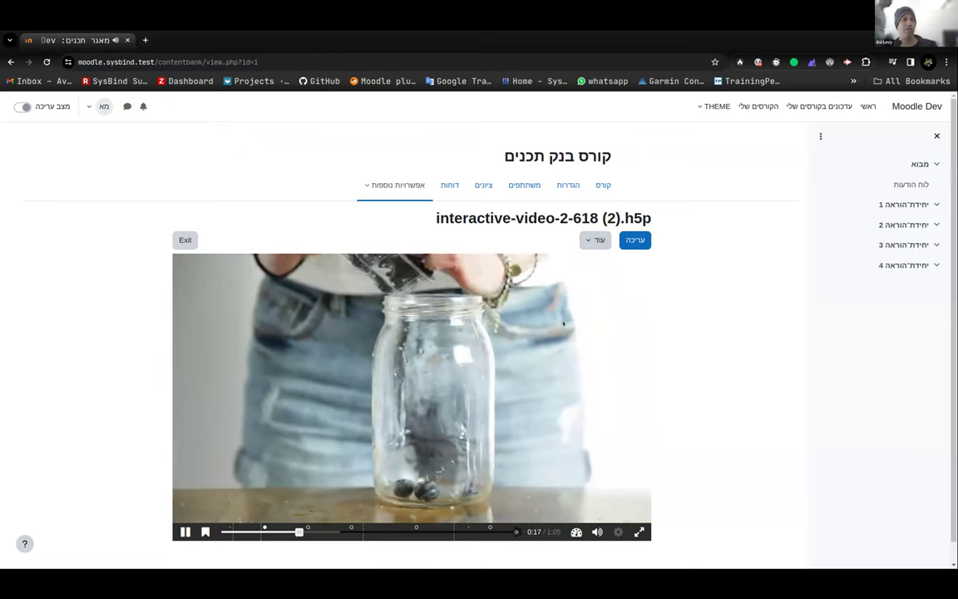
- Open the interactive video for editing and examine its title, video sources and quality labels in the upload step
click(634, 240)
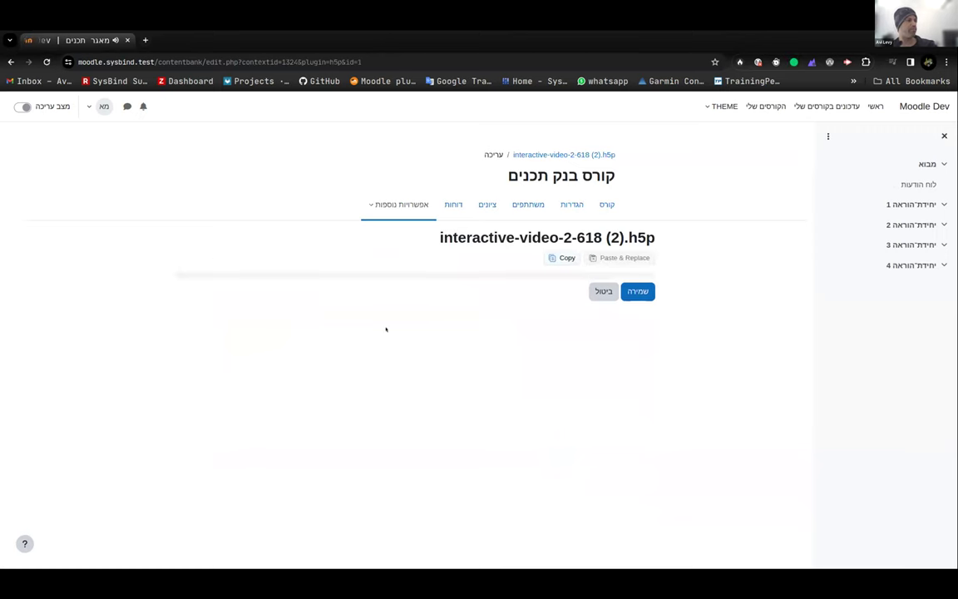
scroll(378, 336, down, 3)
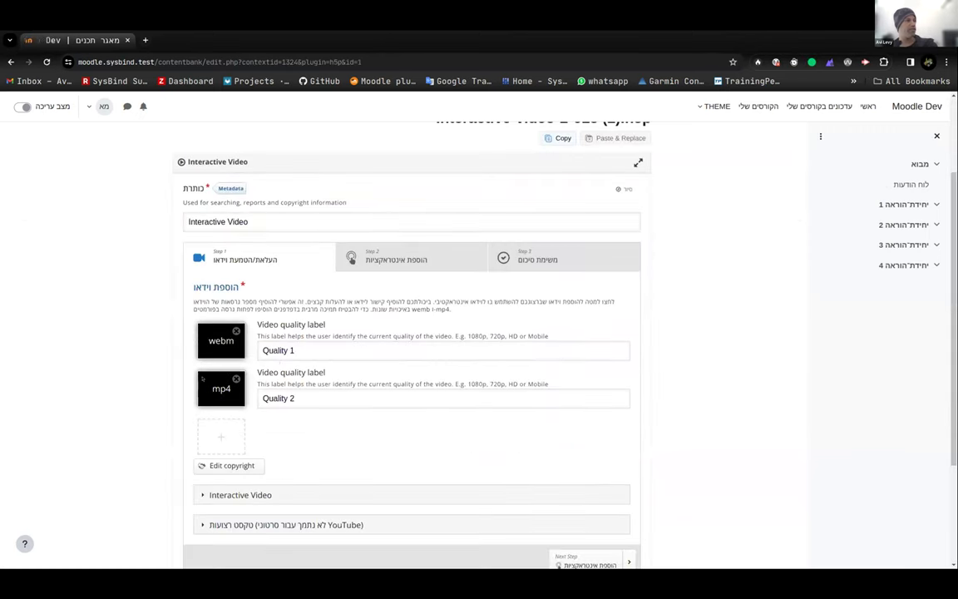
scroll(307, 374, down, 2)
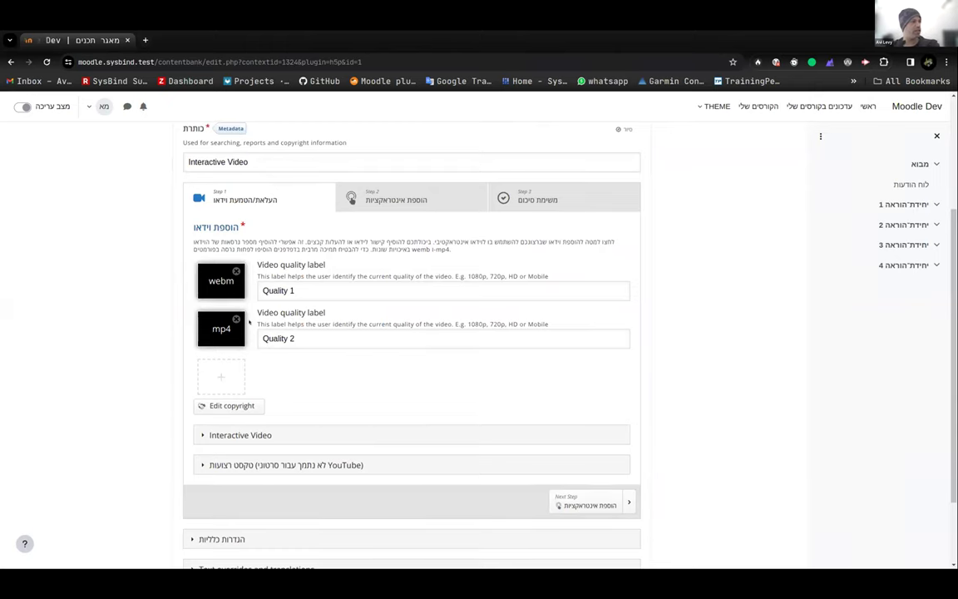
scroll(248, 321, down, 3)
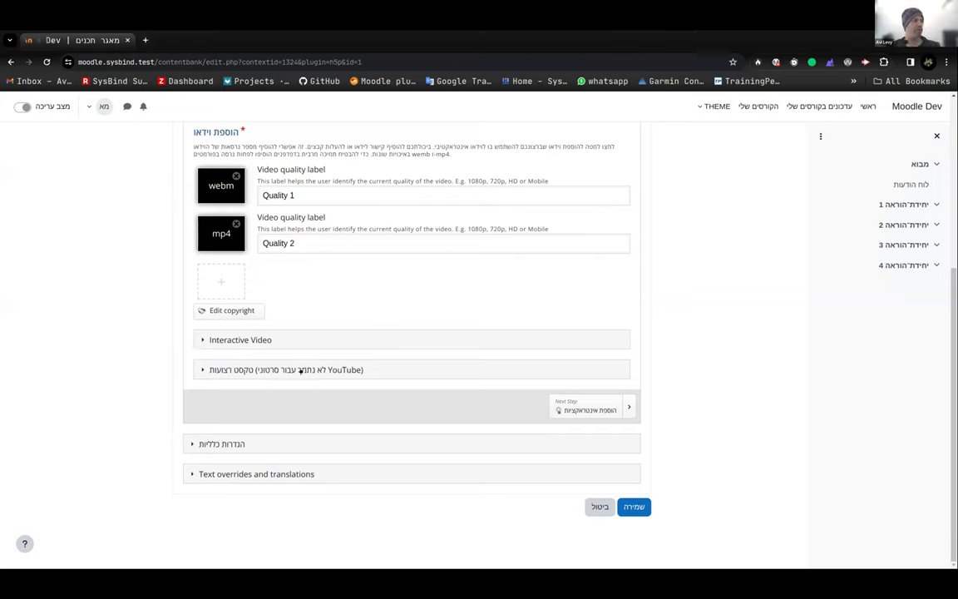
scroll(290, 371, up, 5)
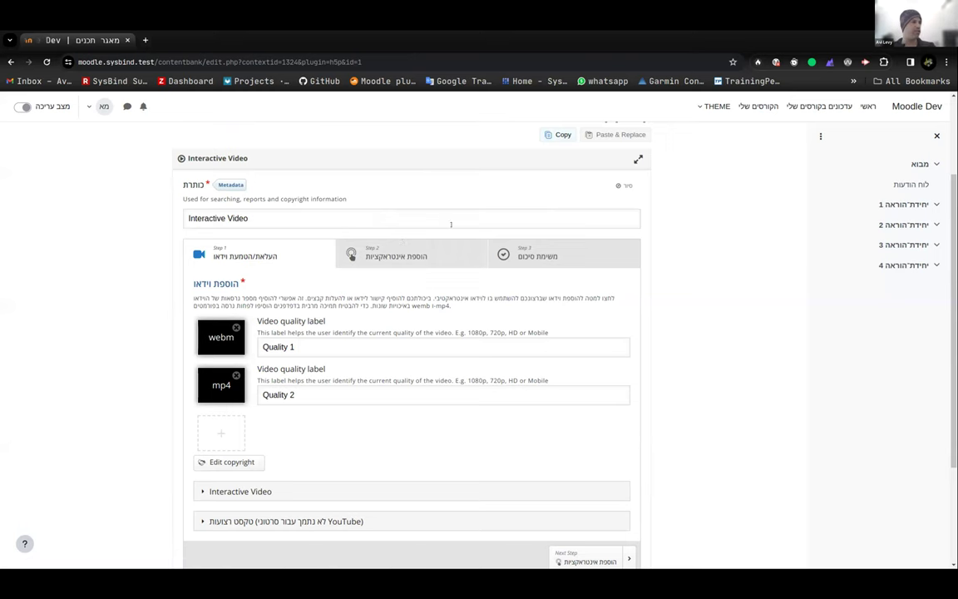
- Go to the editor's add-interactions step and advance the video to about 0:15
click(390, 253)
scroll(410, 192, down, 1)
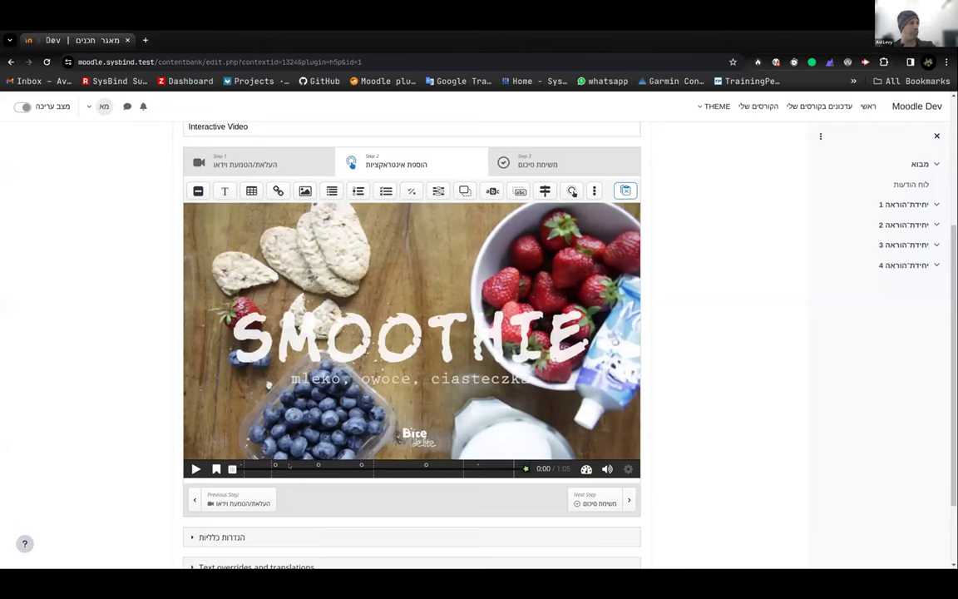
drag(234, 469, 292, 469)
click(195, 469)
- Insert a Multiple Choice interaction at about 0:15, look through its settings form, and delete the question
click(386, 190)
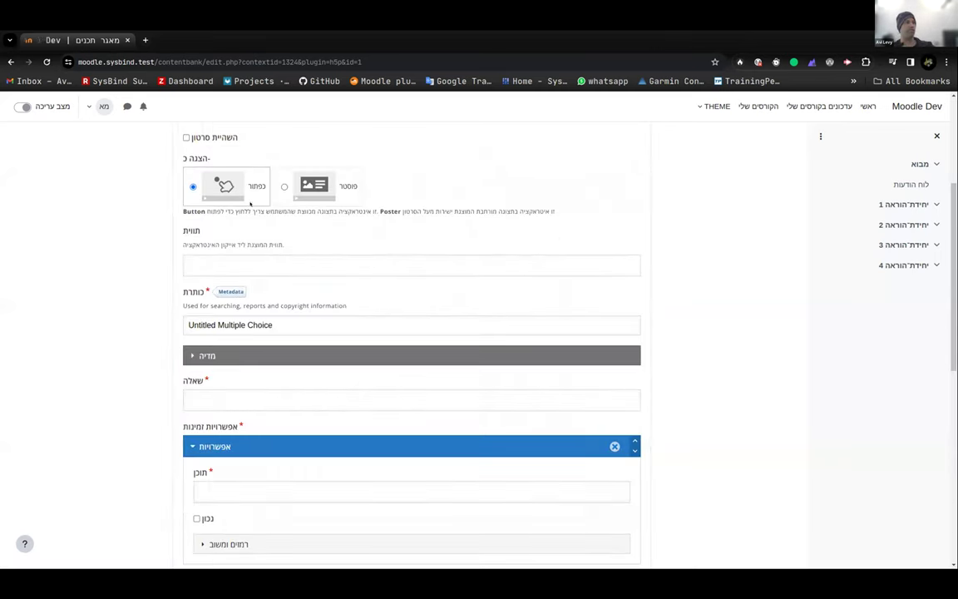
scroll(207, 258, up, 3)
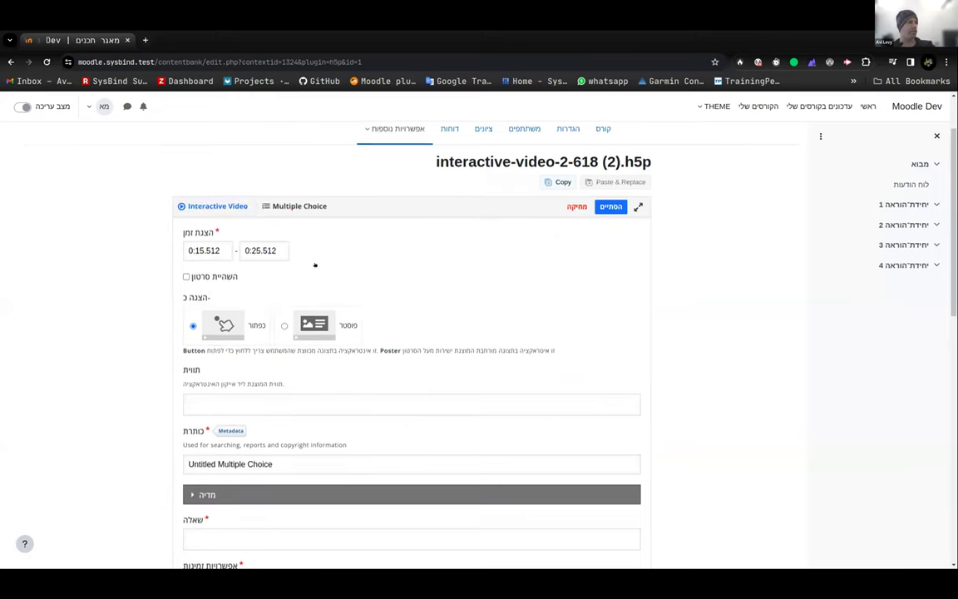
scroll(299, 332, down, 8)
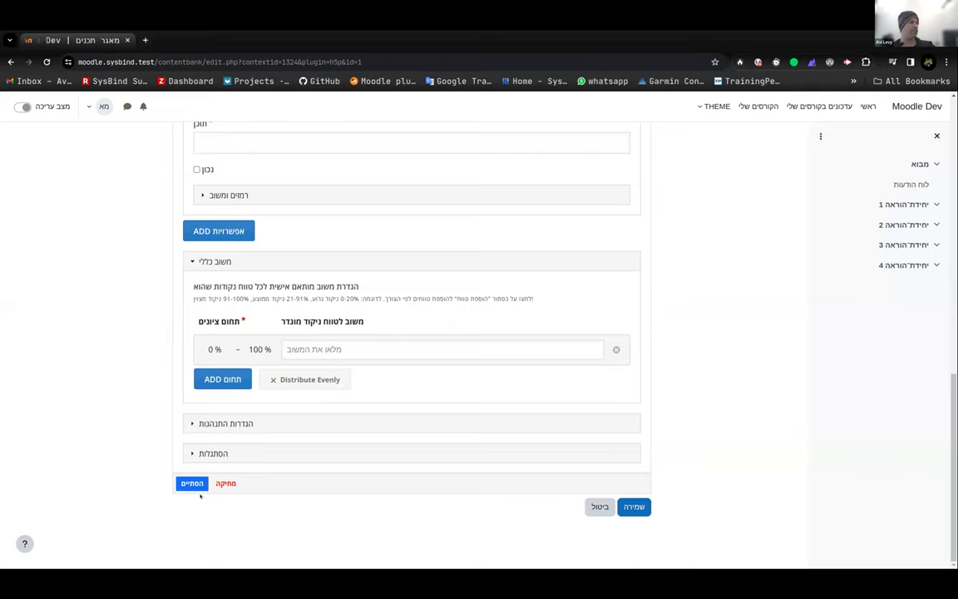
click(207, 487)
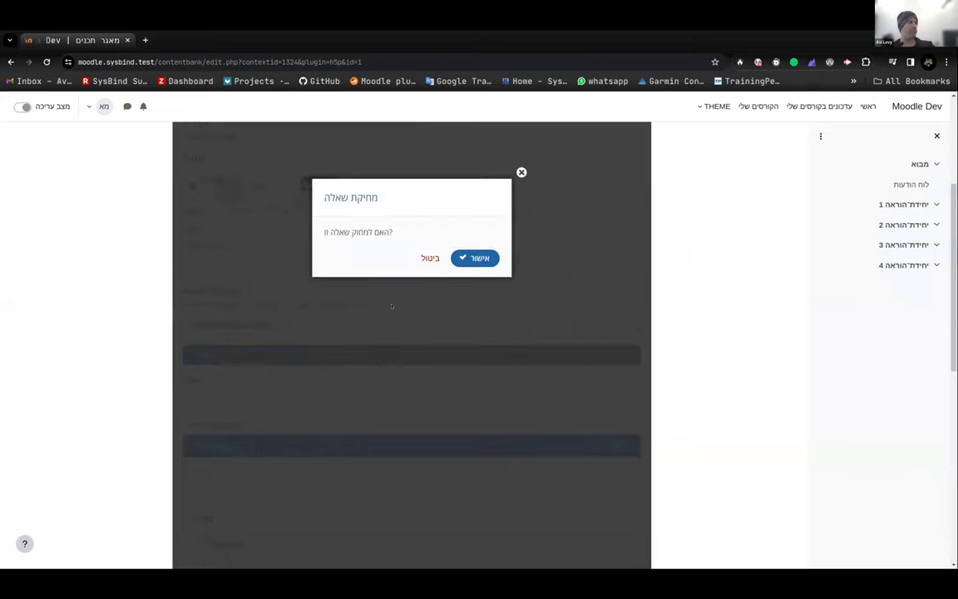
click(470, 258)
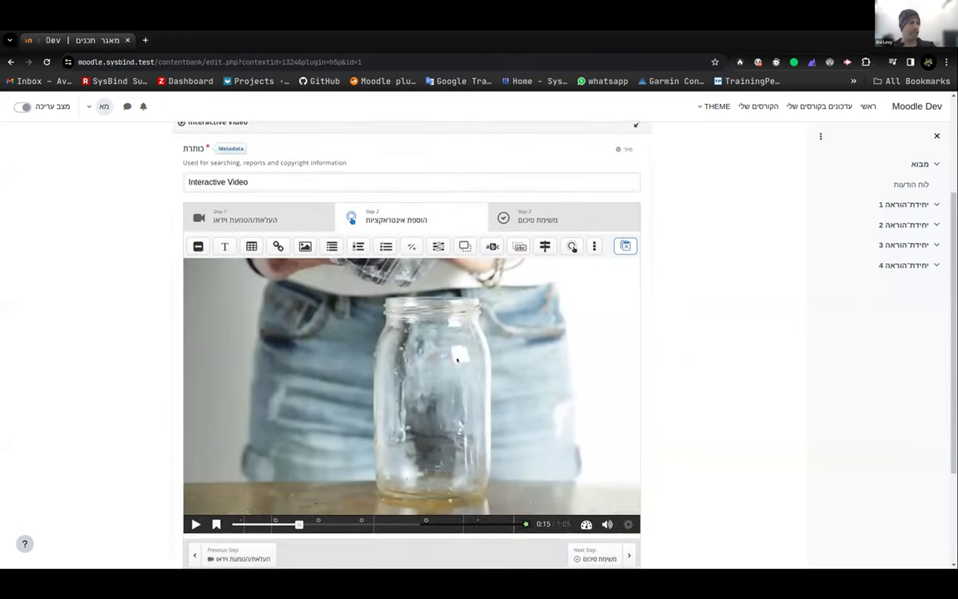
- Open the summary task step, look through its statement sets and overall feedback, and close the editor
scroll(465, 365, down, 1)
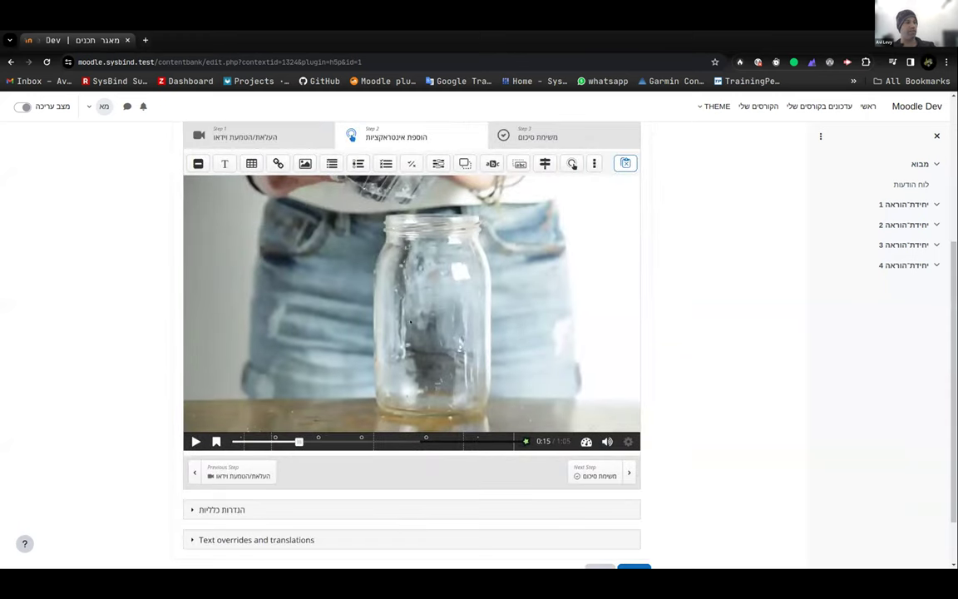
scroll(307, 331, down, 1)
scroll(544, 474, up, 4)
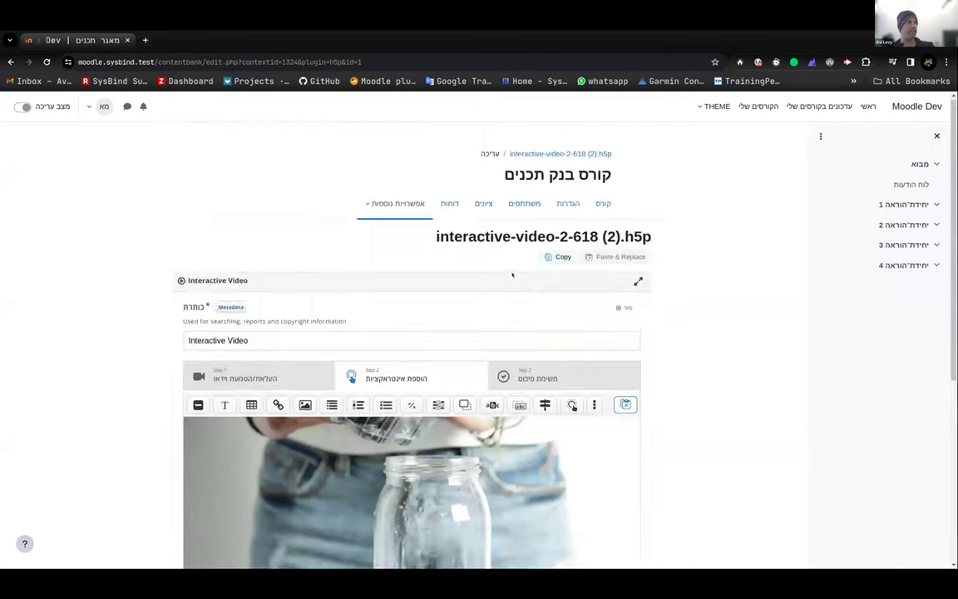
click(520, 370)
scroll(552, 457, down, 2)
scroll(551, 458, down, 10)
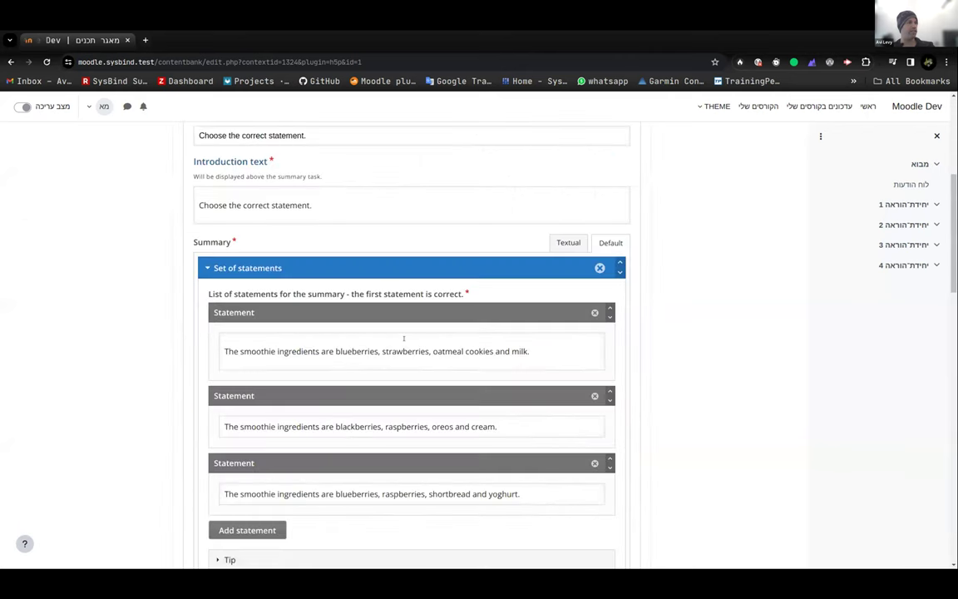
scroll(553, 479, down, 5)
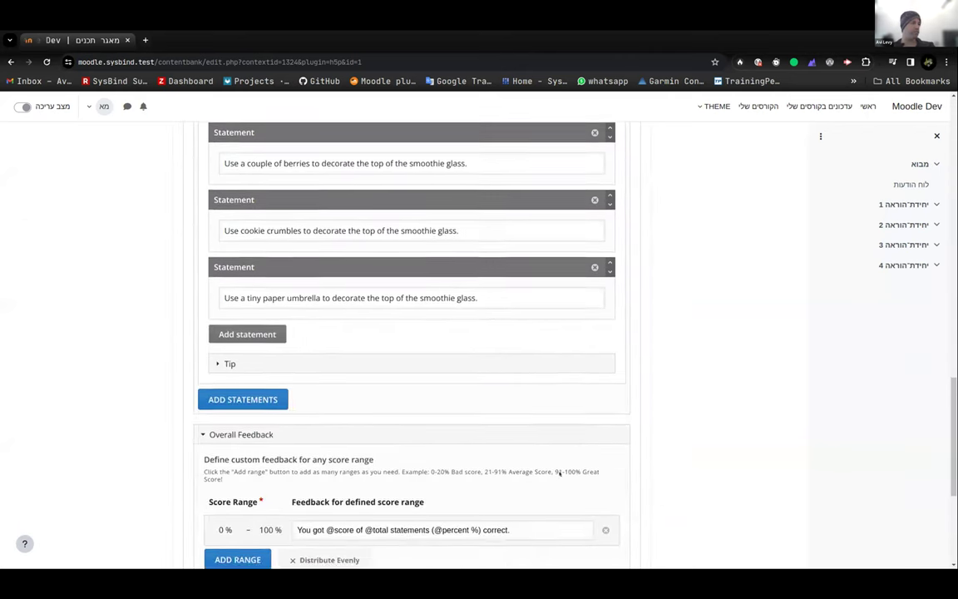
click(625, 501)
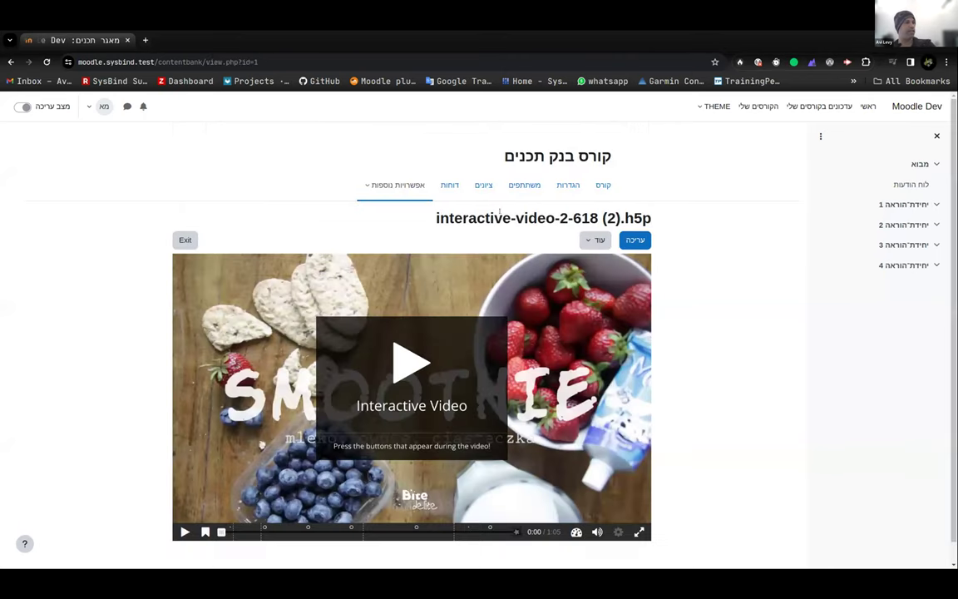
- Exit the interactive video's page back to the content bank and switch the bank to the contents of Test course
click(395, 185)
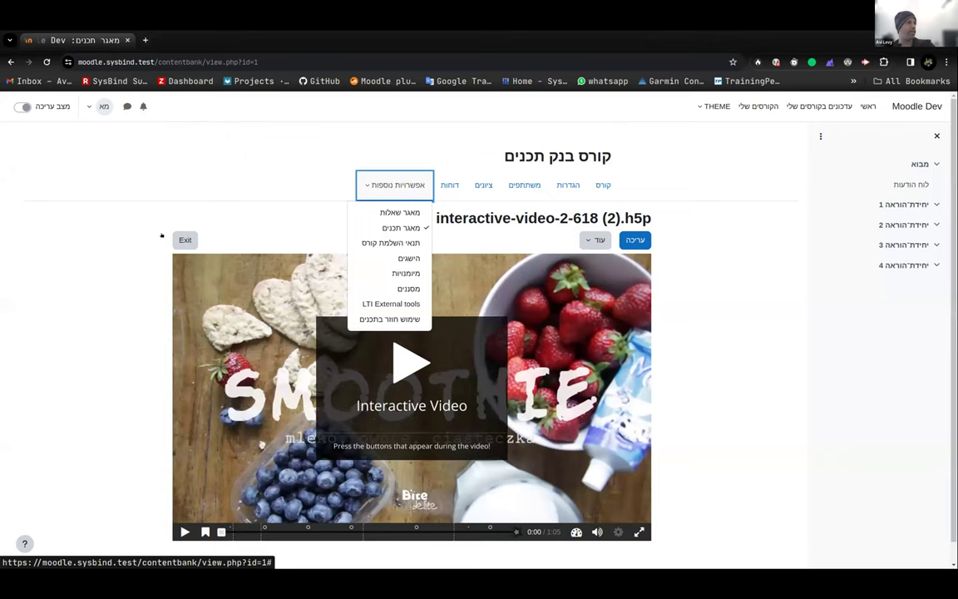
click(185, 239)
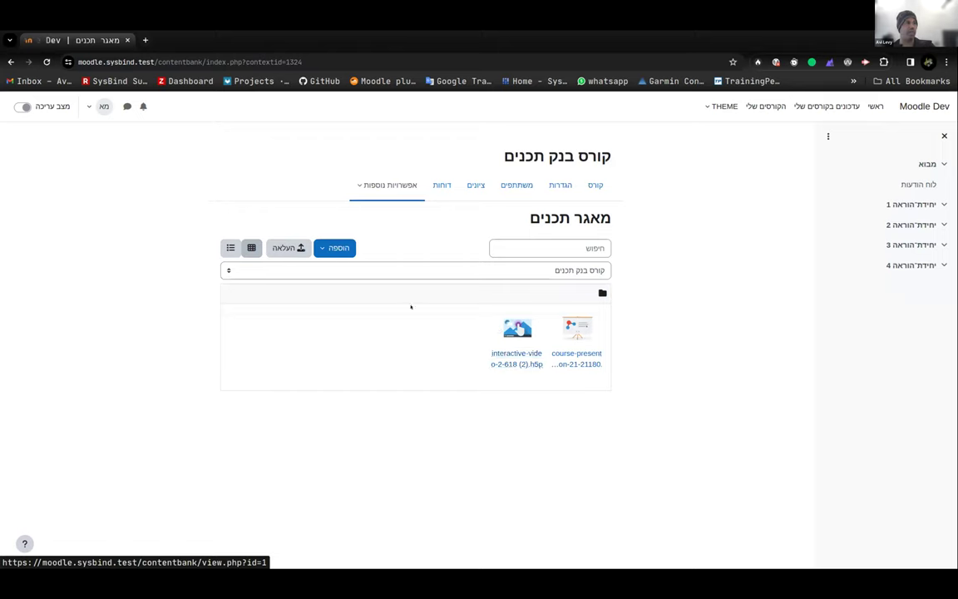
click(455, 271)
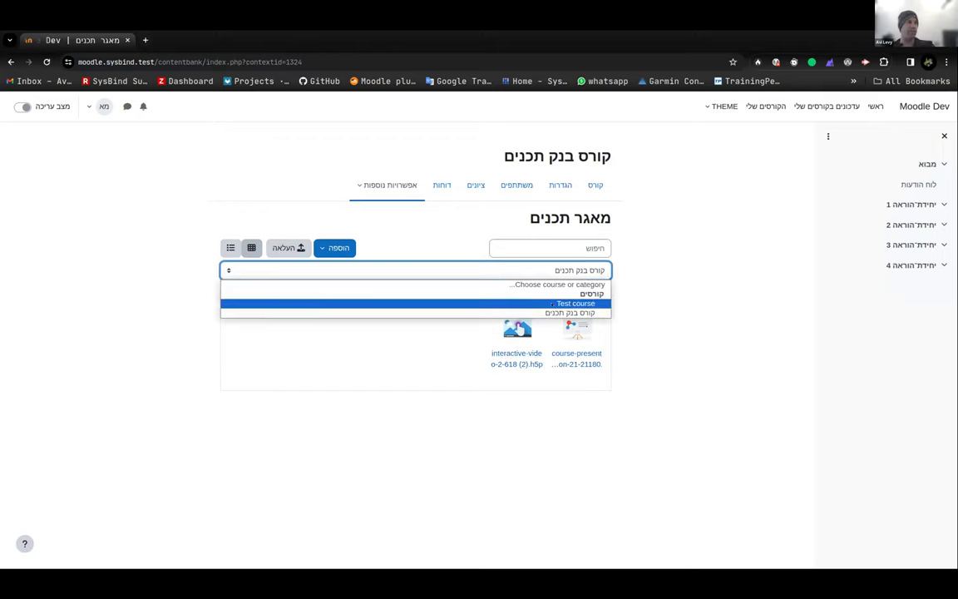
click(551, 305)
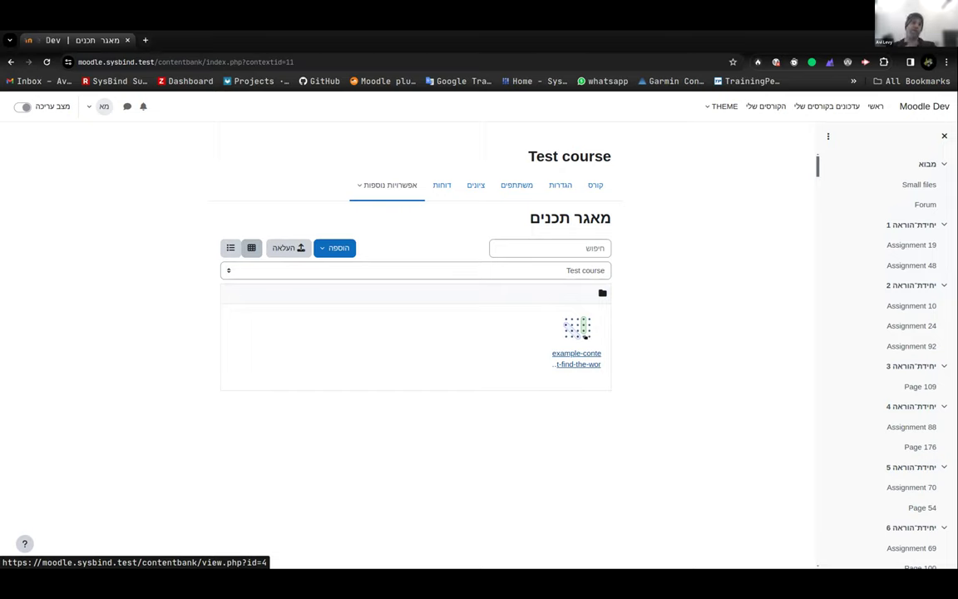
- Open Test course from the list of own courses and look through its sections
click(764, 108)
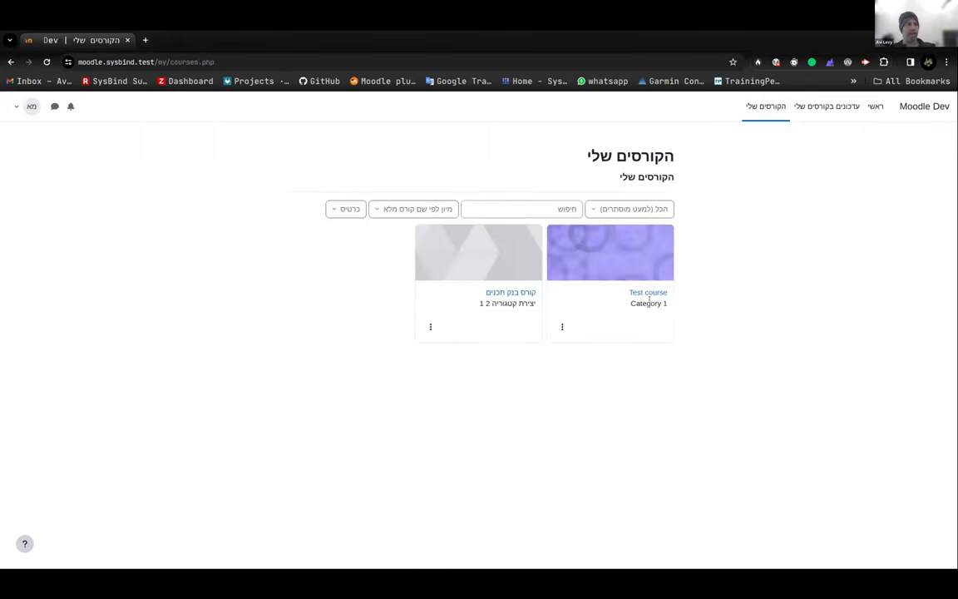
click(656, 291)
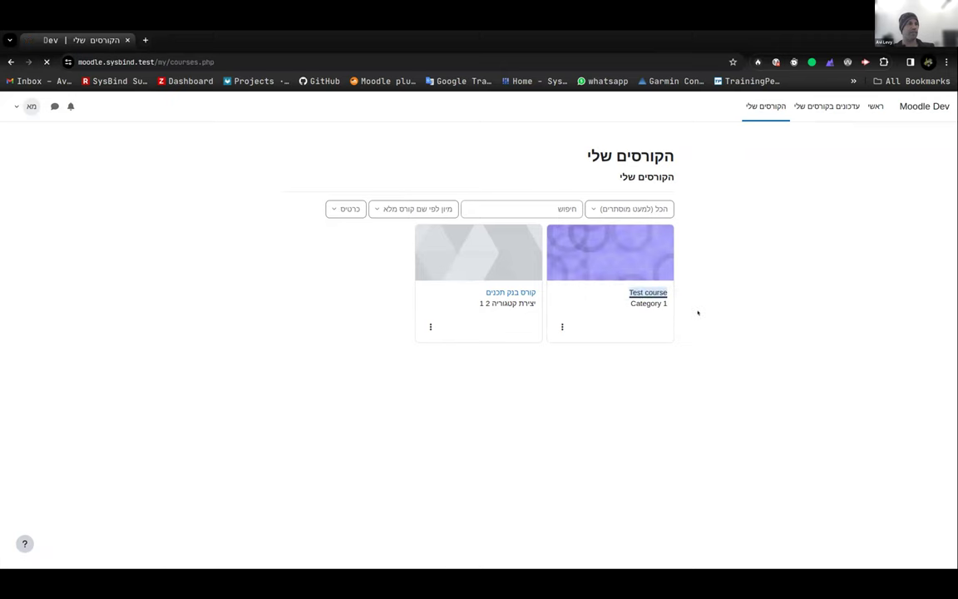
scroll(640, 323, down, 2)
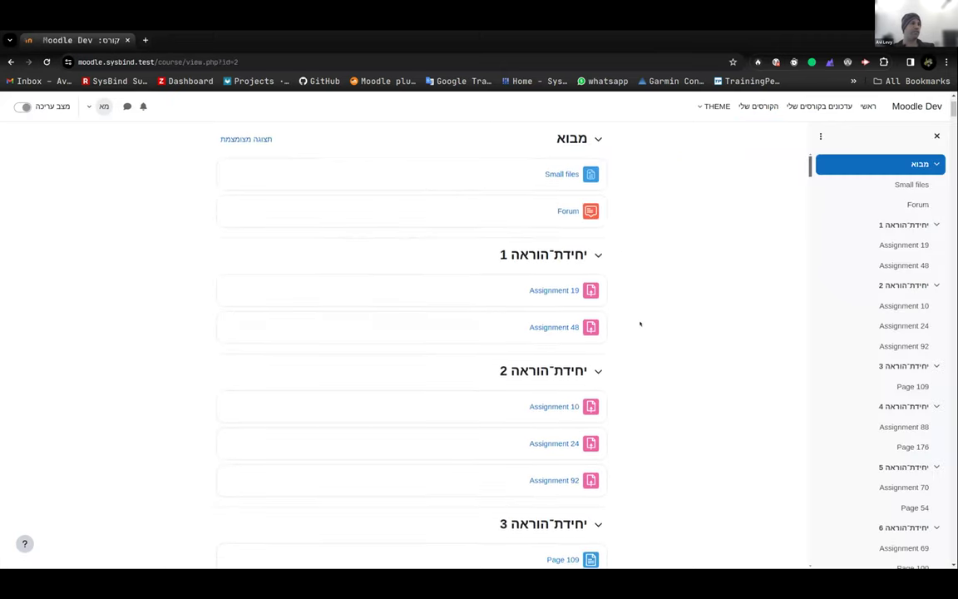
scroll(640, 324, down, 3)
scroll(663, 329, up, 4)
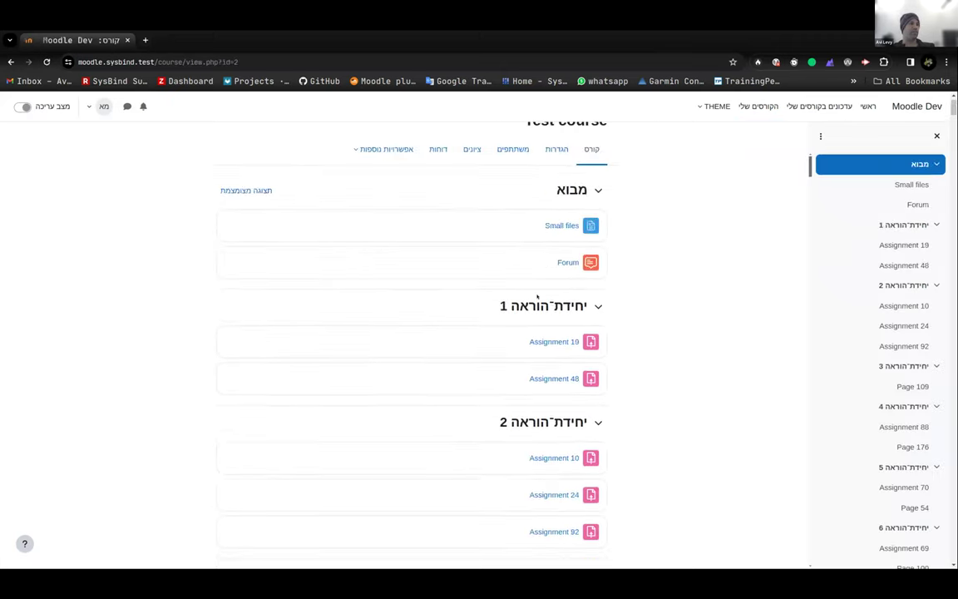
scroll(437, 305, up, 1)
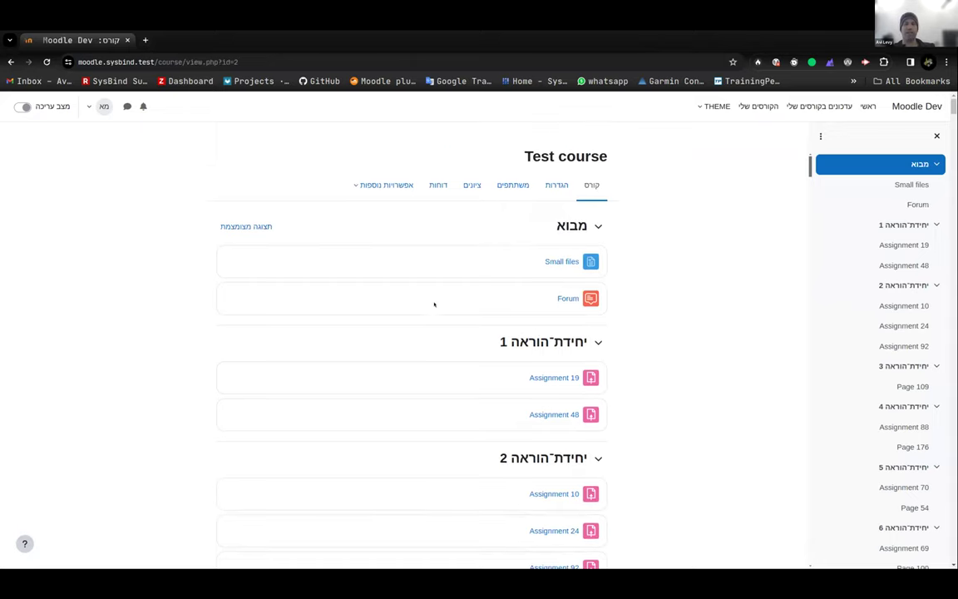
scroll(378, 260, down, 4)
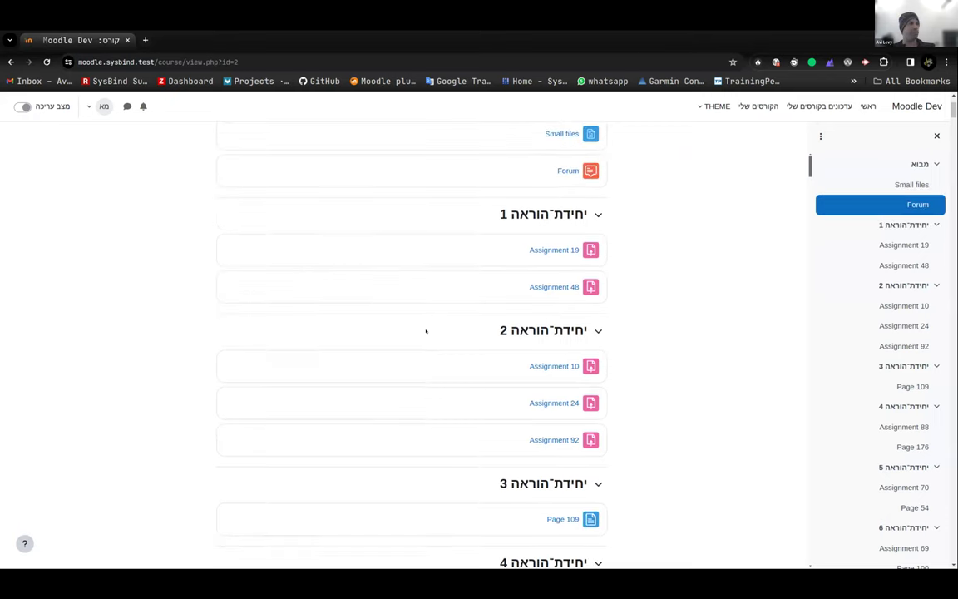
scroll(426, 331, up, 2)
- Turn on edit mode and start a new H5P activity named "הדגמה" in the section יחידת־הוראה 1
click(20, 108)
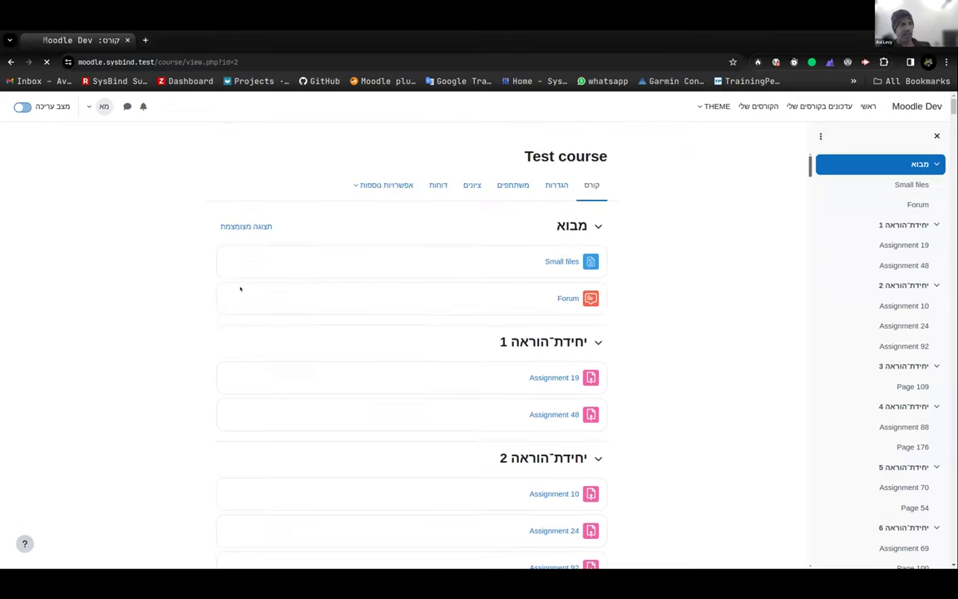
scroll(386, 363, down, 1)
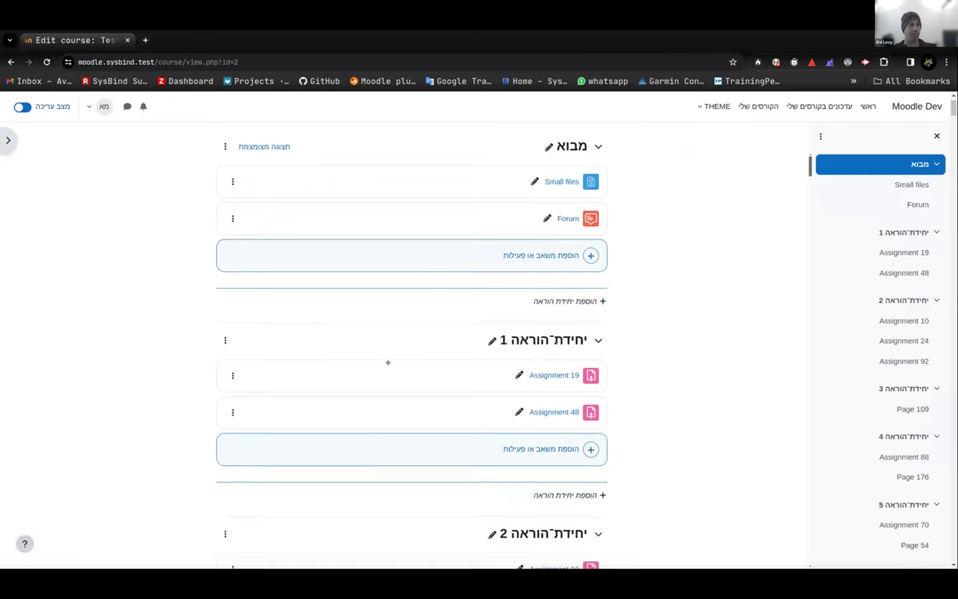
scroll(442, 445, down, 1)
click(586, 407)
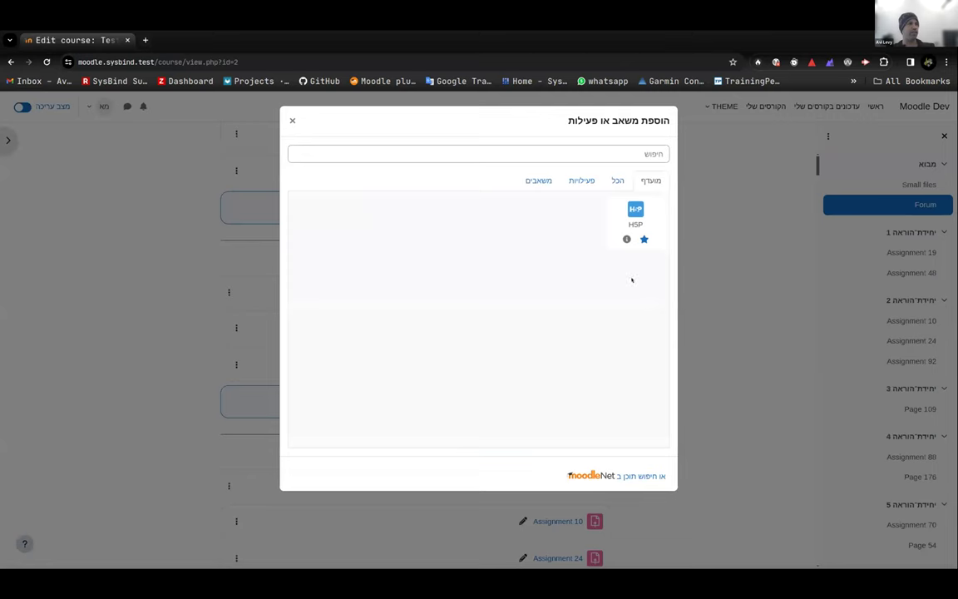
click(634, 214)
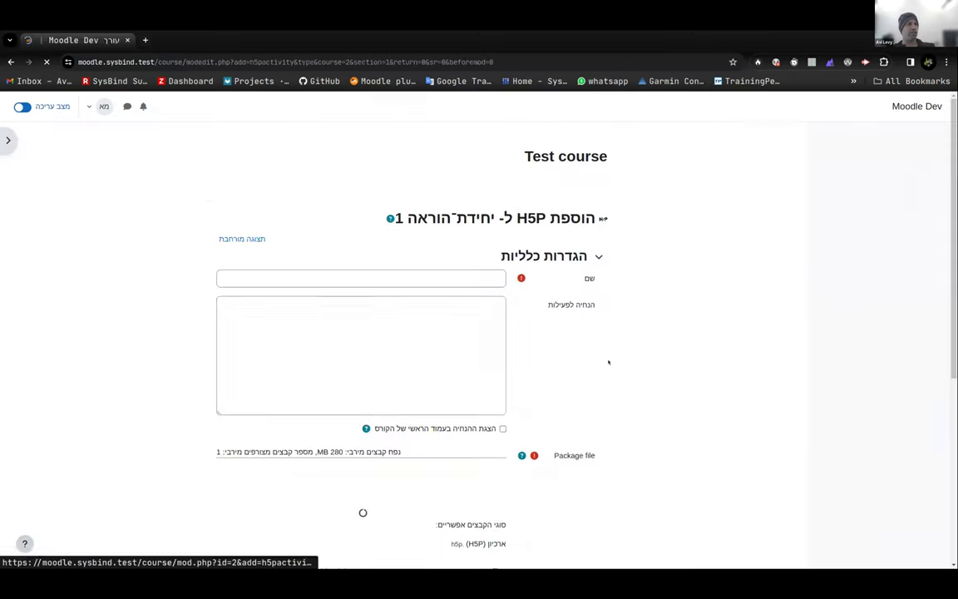
click(435, 276)
text(הדגמה)
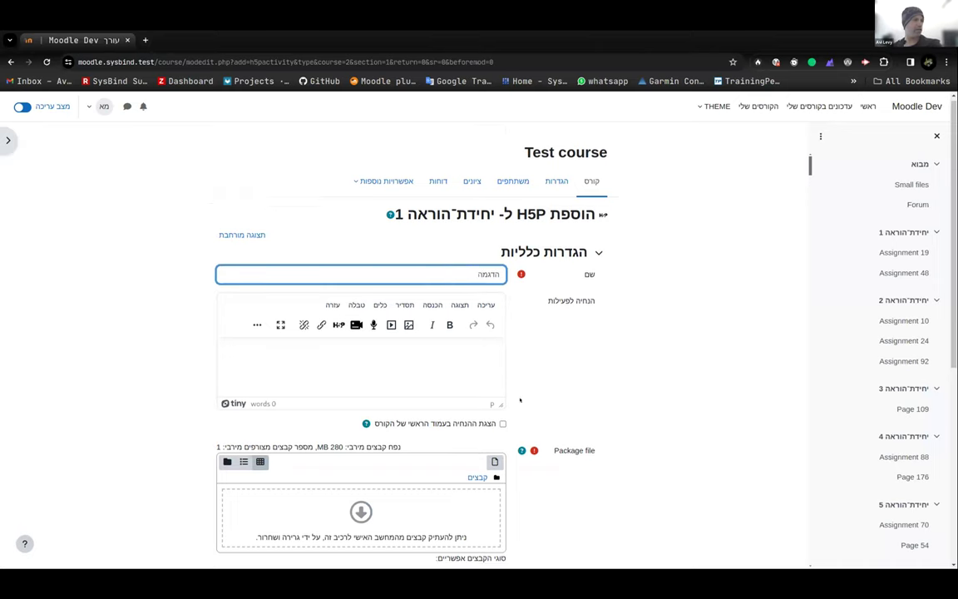
- Open the file selection for the activity's package file and search the content bank for "interactive"
scroll(520, 400, down, 2)
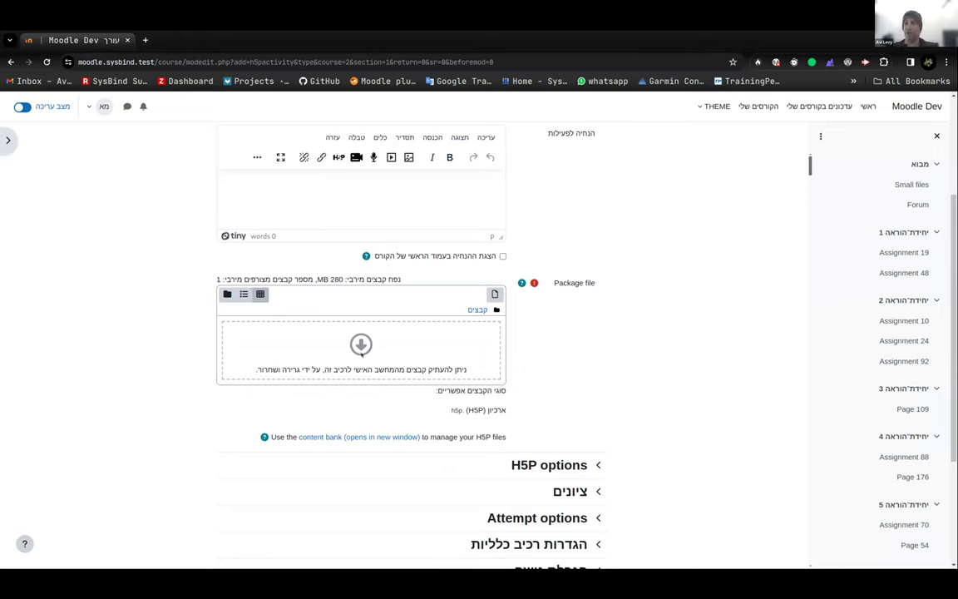
click(363, 349)
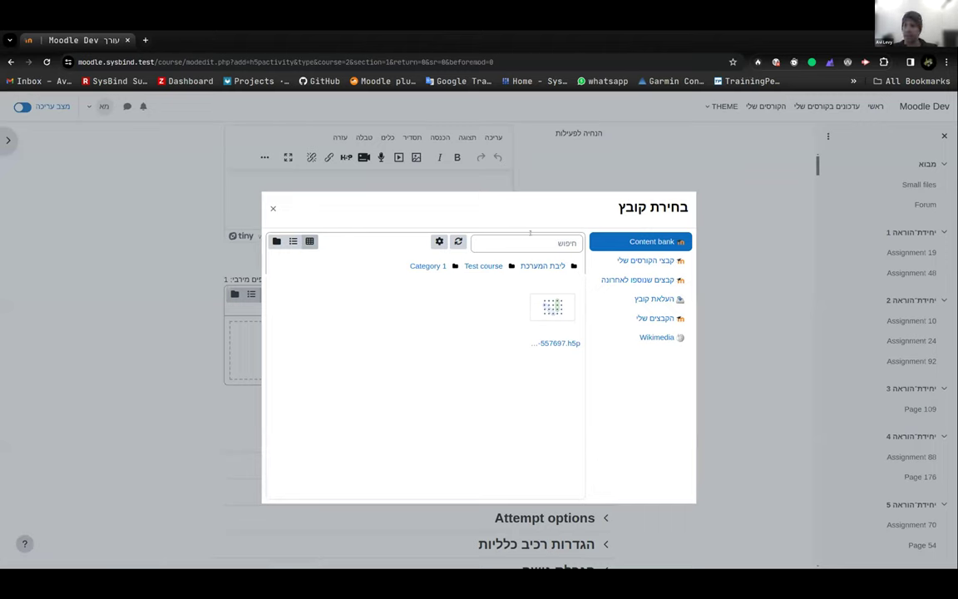
click(521, 247)
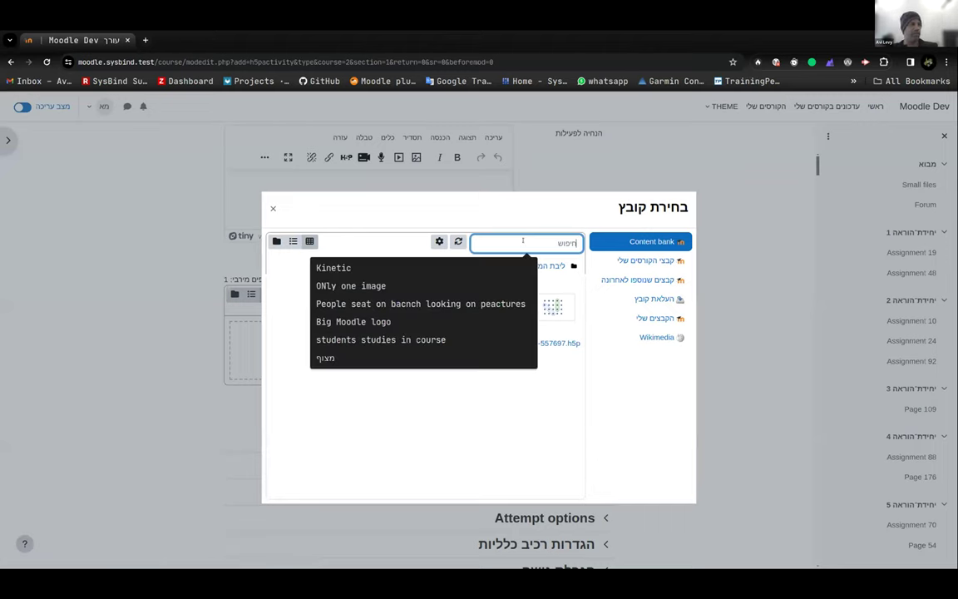
text(מן)
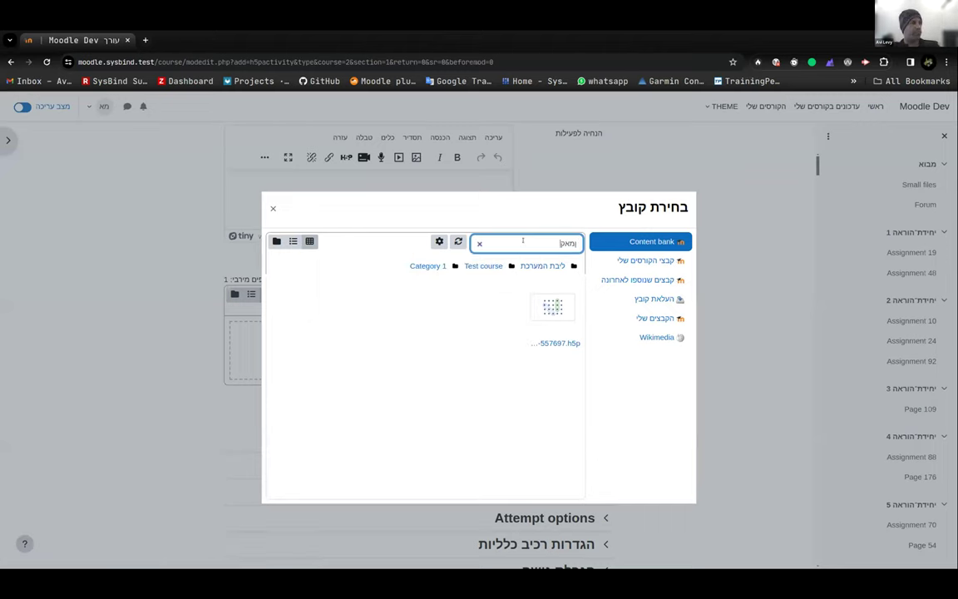
key(BackSpace)
text(interactive)
key(Return)
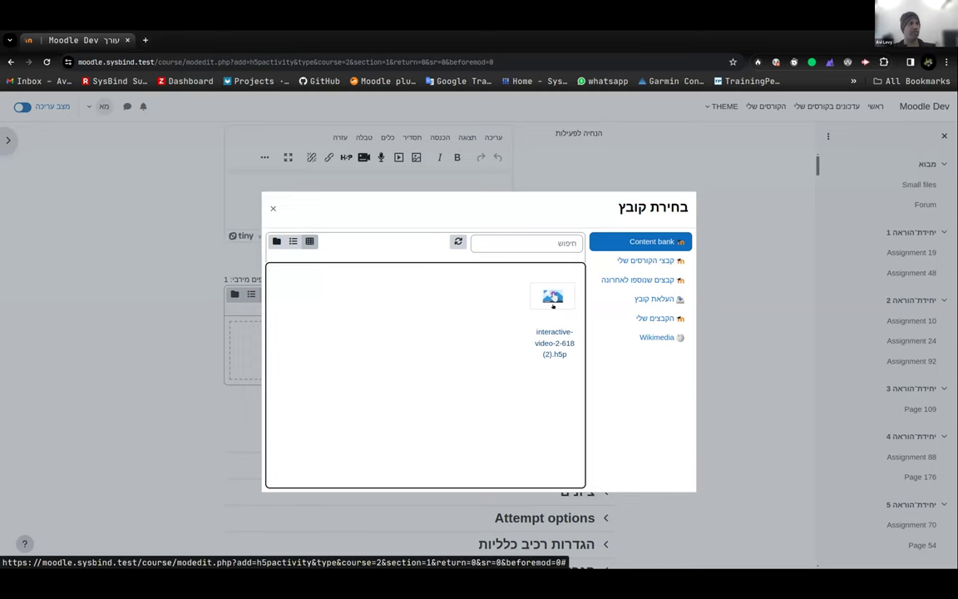
- Attach interactive-video-2-618 (2).h5p as a link to the content bank file, then save the activity and return to the course
click(553, 294)
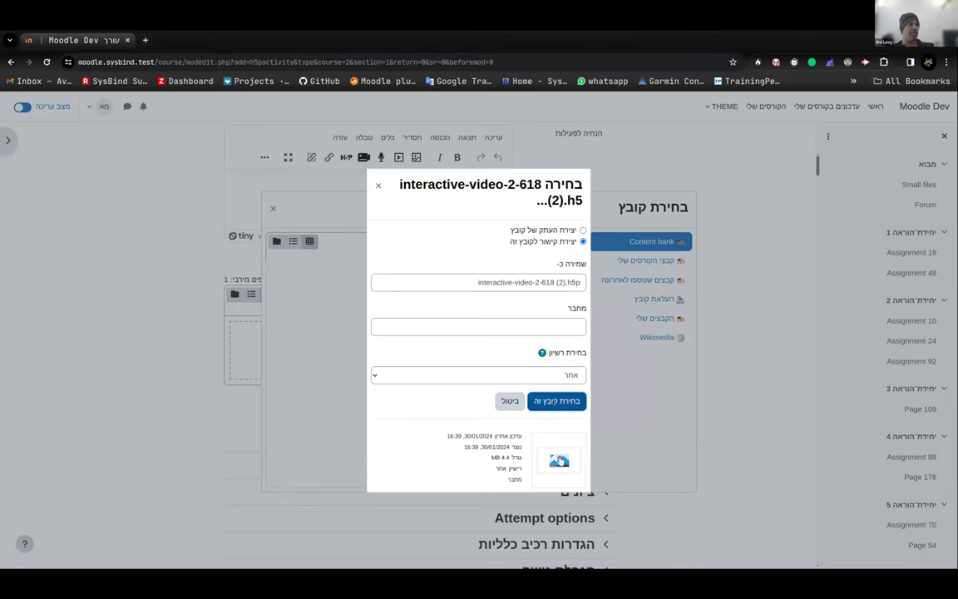
click(549, 403)
scroll(504, 408, down, 3)
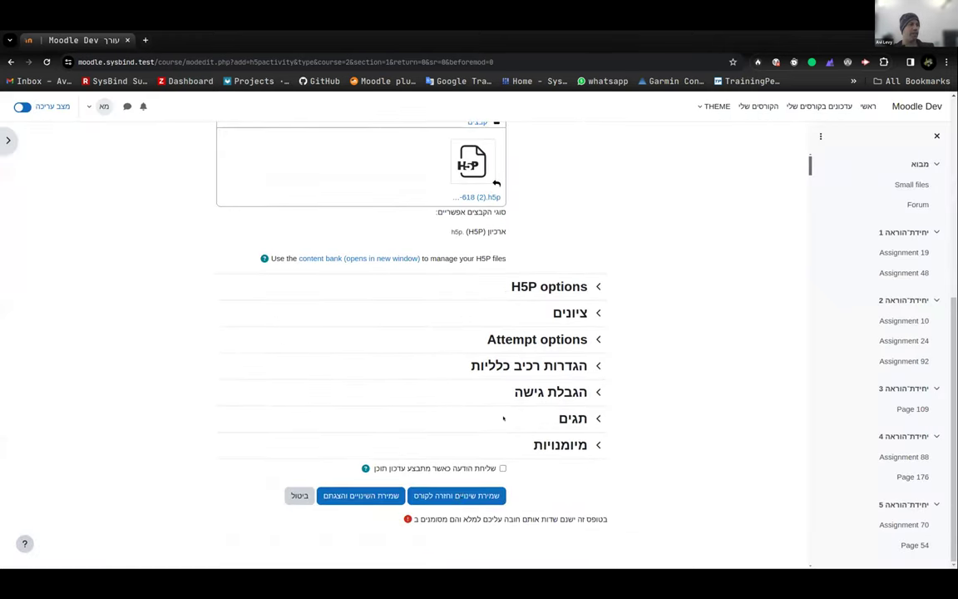
click(458, 496)
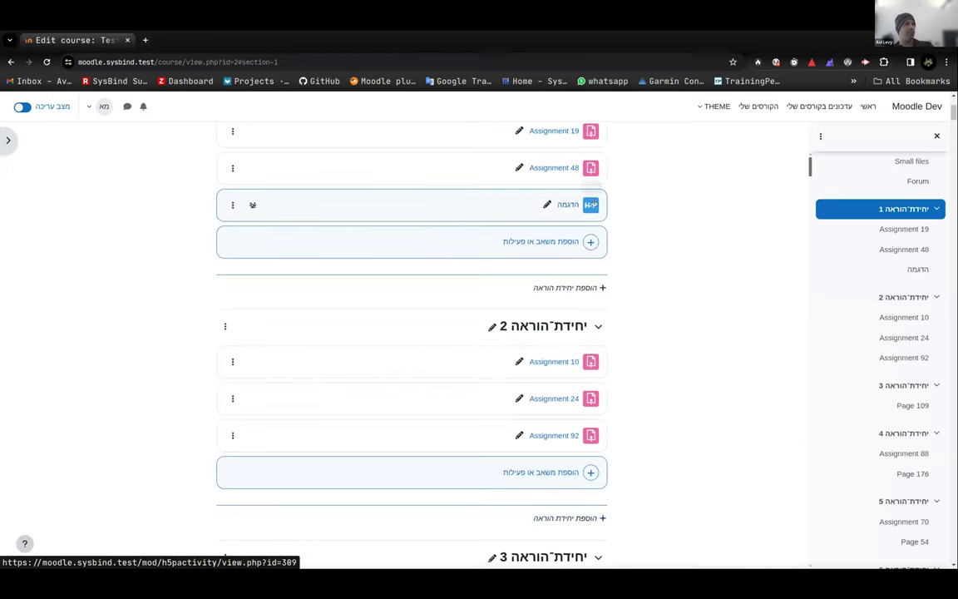
- Open the הדגמה activity, play the beginning of its interactive video, and look over the page and its additional options
click(590, 204)
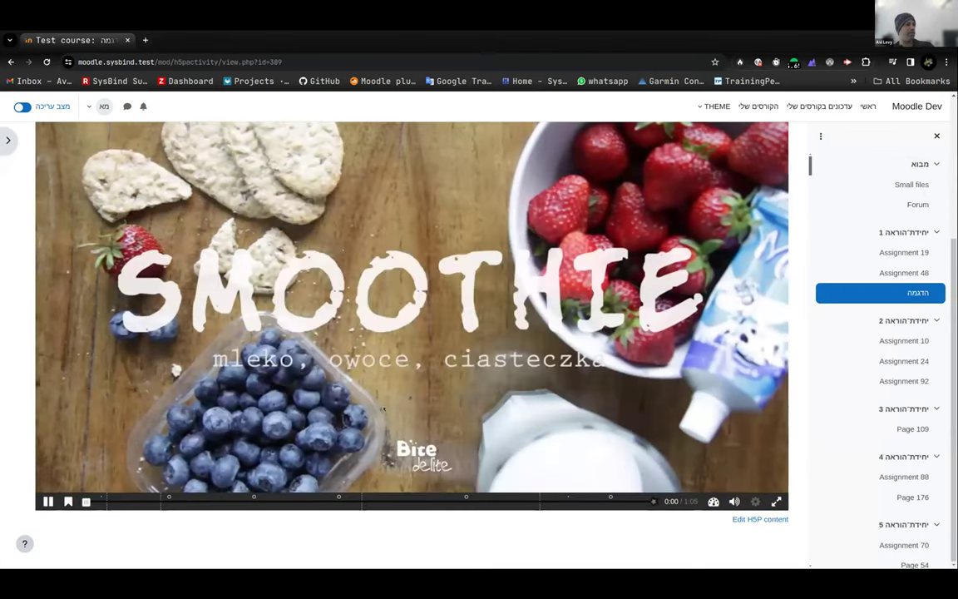
scroll(378, 409, down, 1)
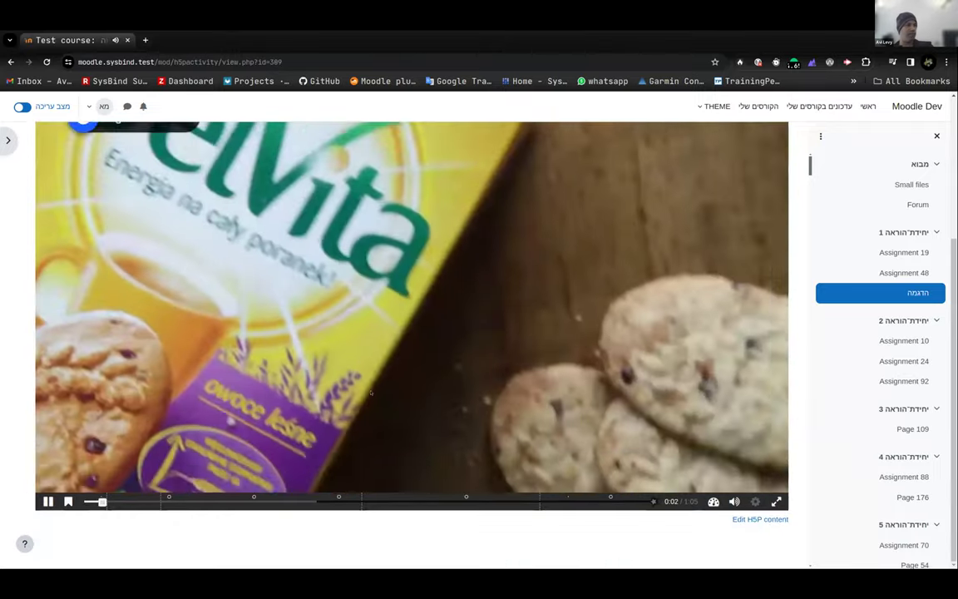
scroll(370, 396, up, 1)
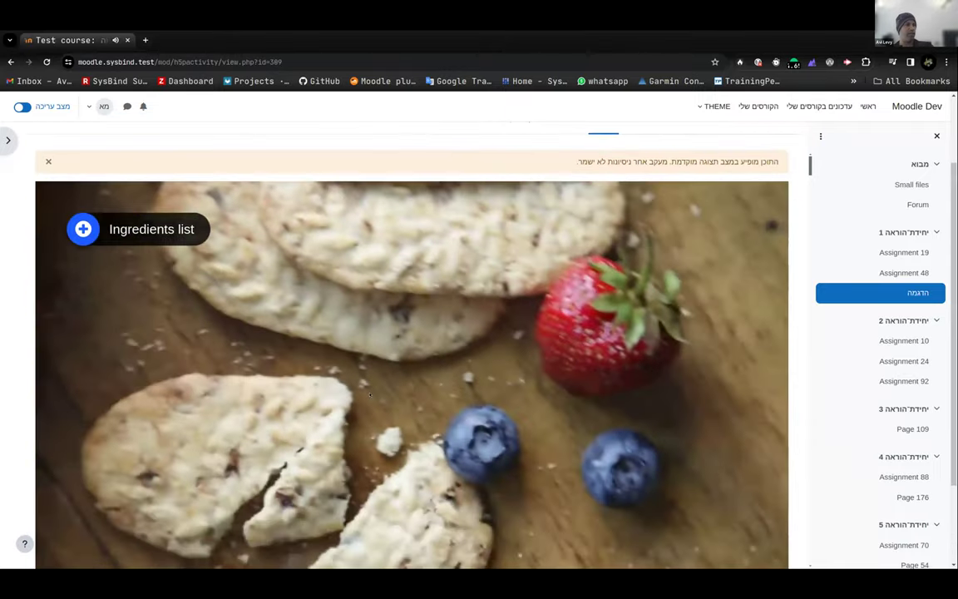
scroll(97, 488, down, 1)
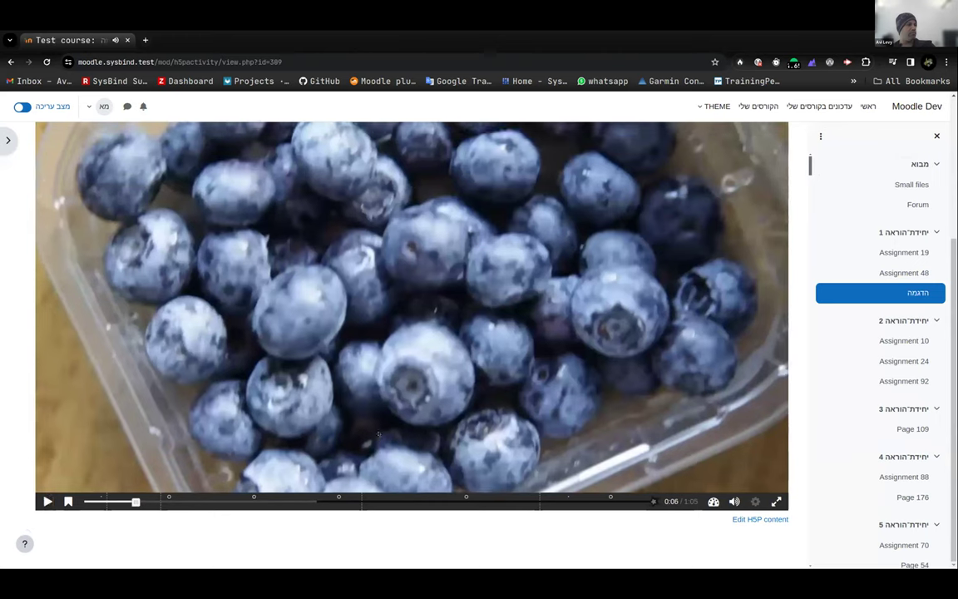
scroll(410, 424, up, 1)
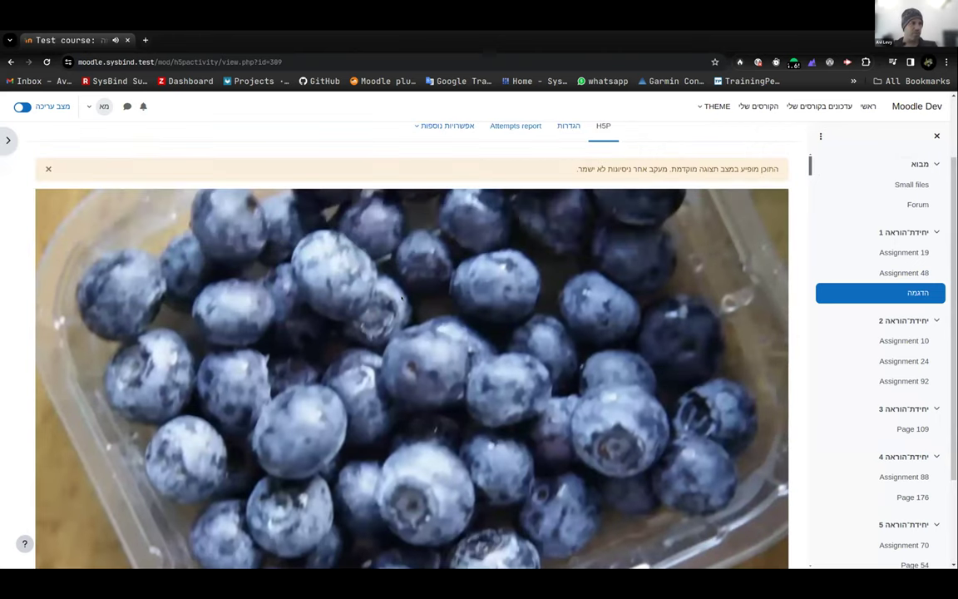
scroll(648, 208, up, 1)
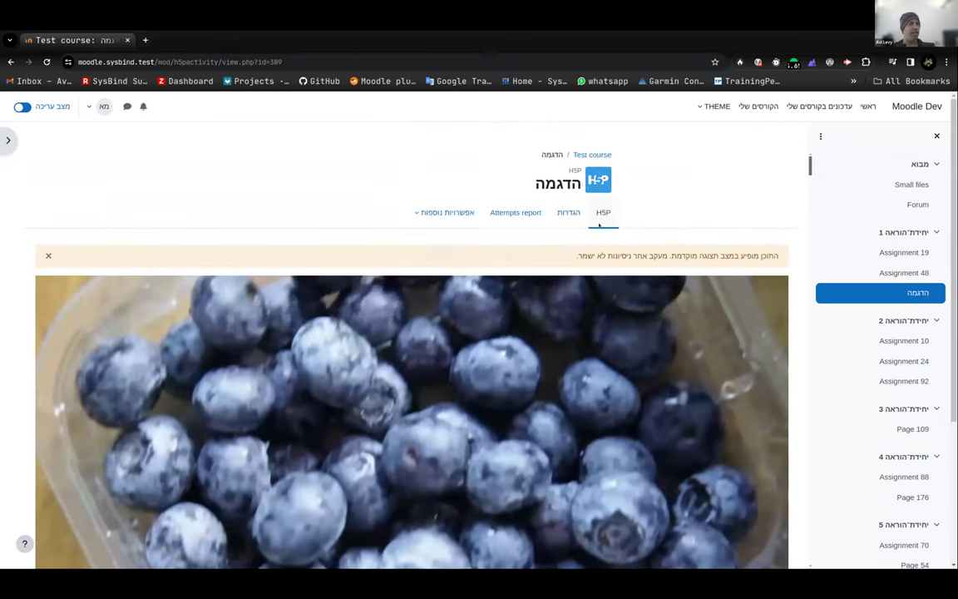
click(449, 213)
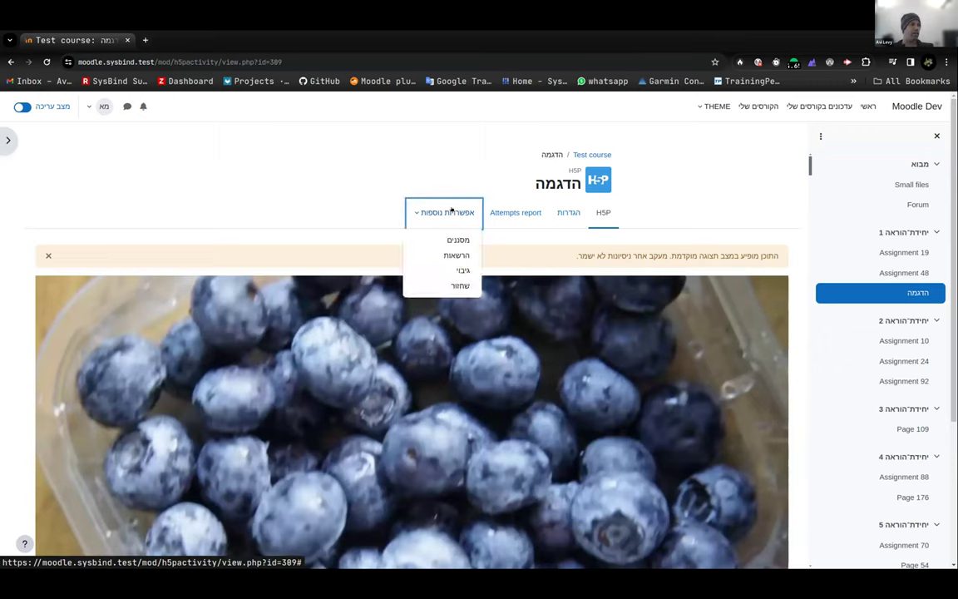
click(480, 185)
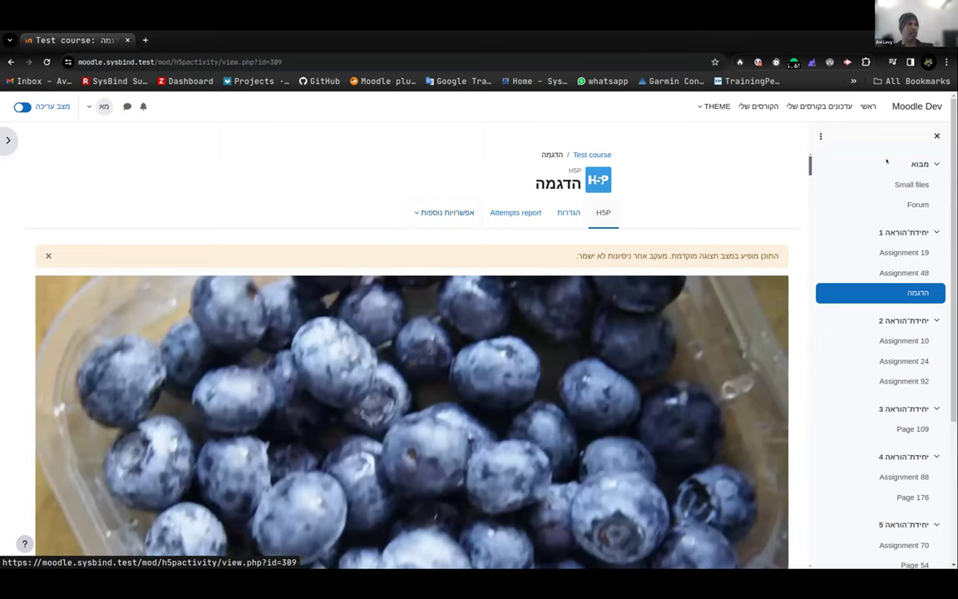
- Return to the Test course page and open the course's content bank
click(592, 155)
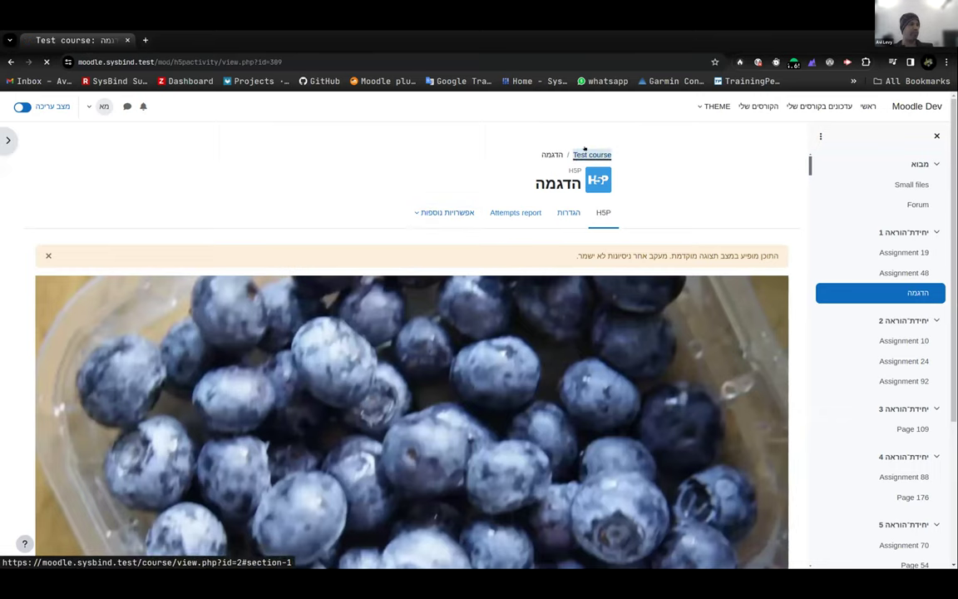
scroll(274, 195, up, 5)
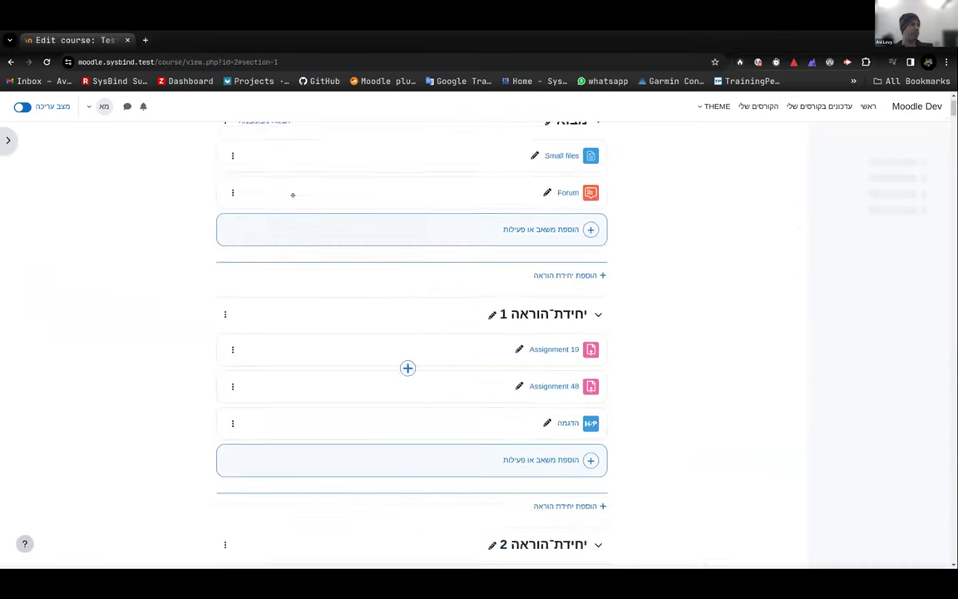
click(382, 185)
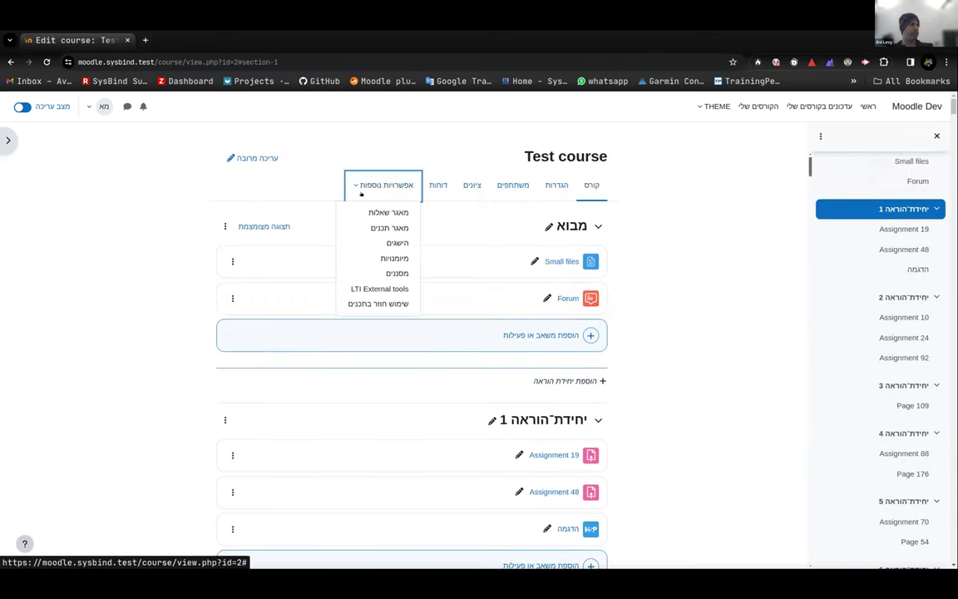
click(377, 227)
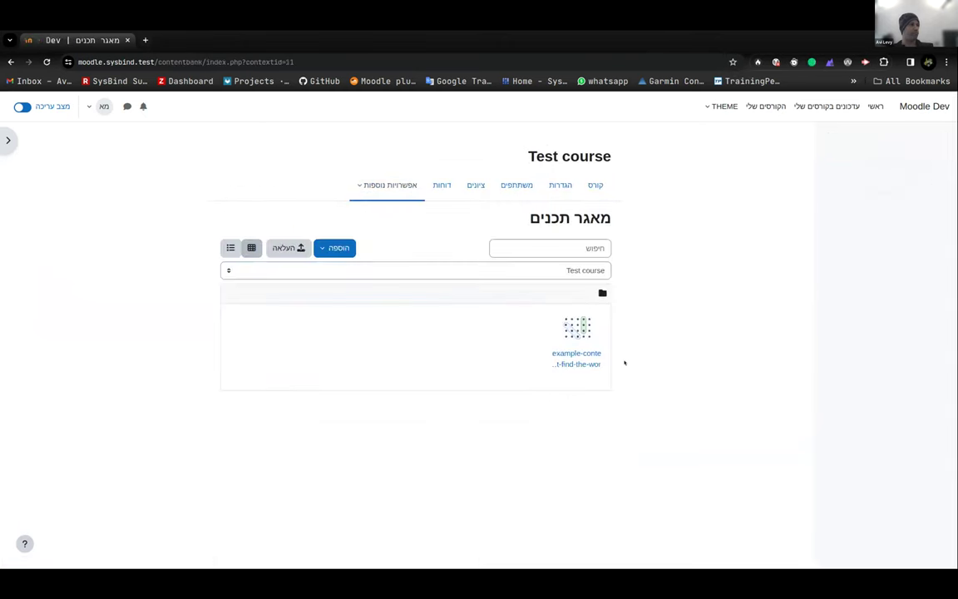
- Switch the content bank to קורס בנק תכנים and open interactive-video-2-618 (2).h5p for editing at its add-interactions stage
click(551, 267)
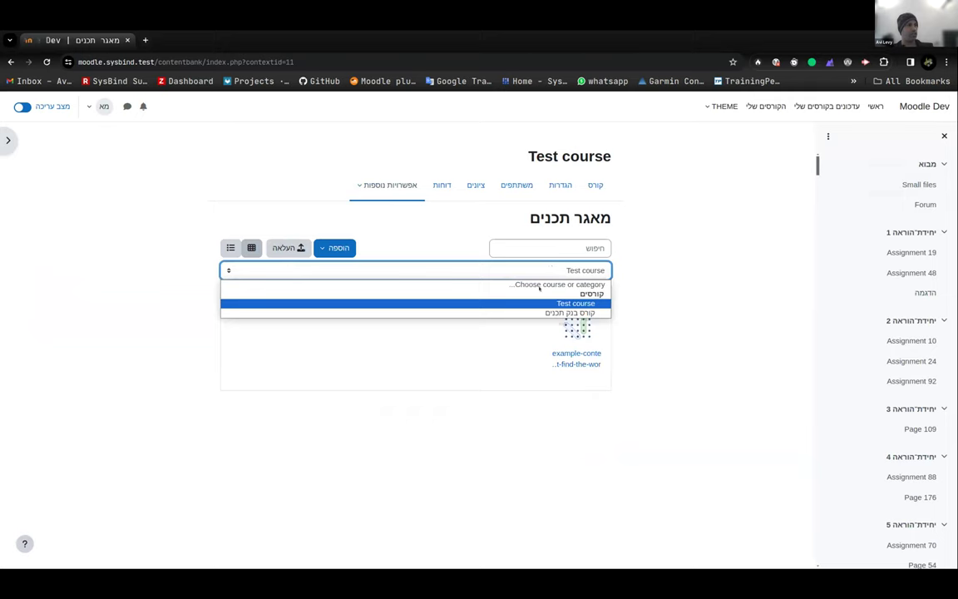
click(574, 313)
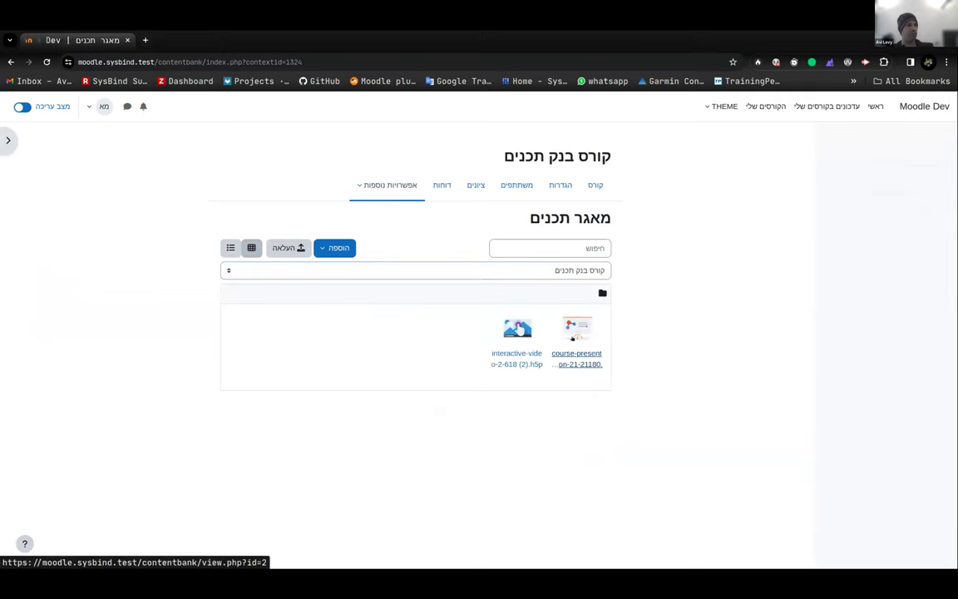
click(516, 328)
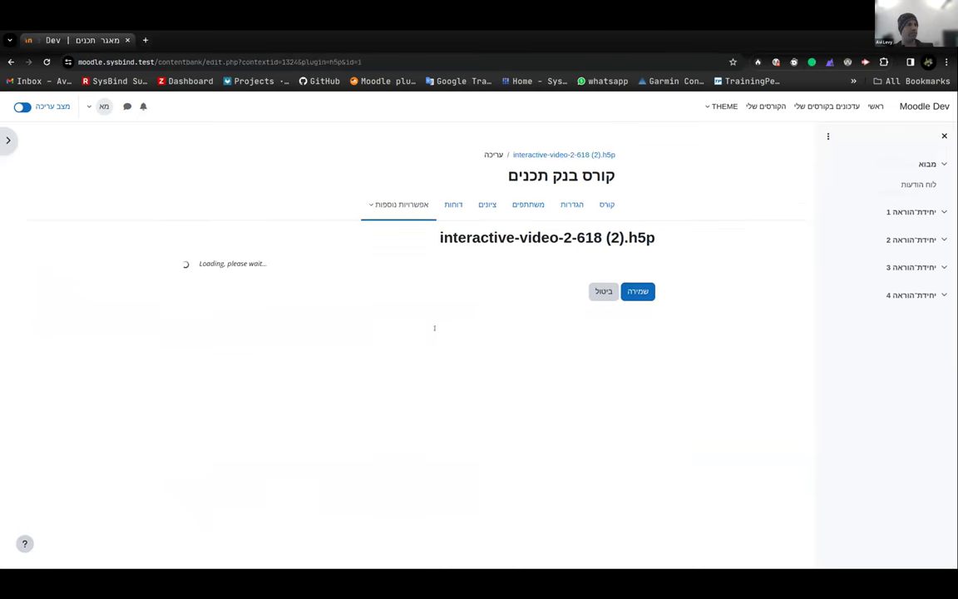
scroll(324, 395, down, 5)
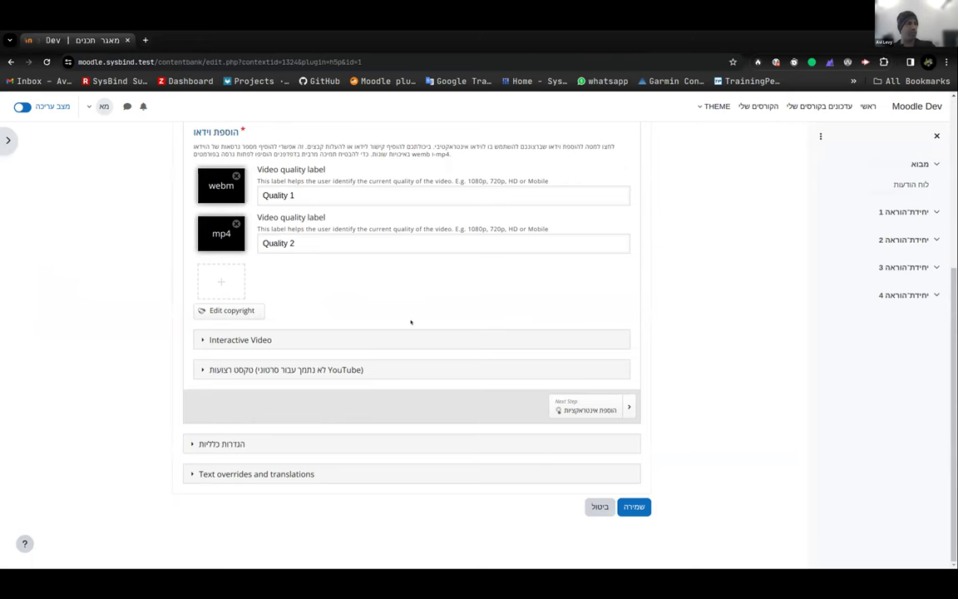
scroll(411, 322, up, 5)
scroll(383, 341, down, 4)
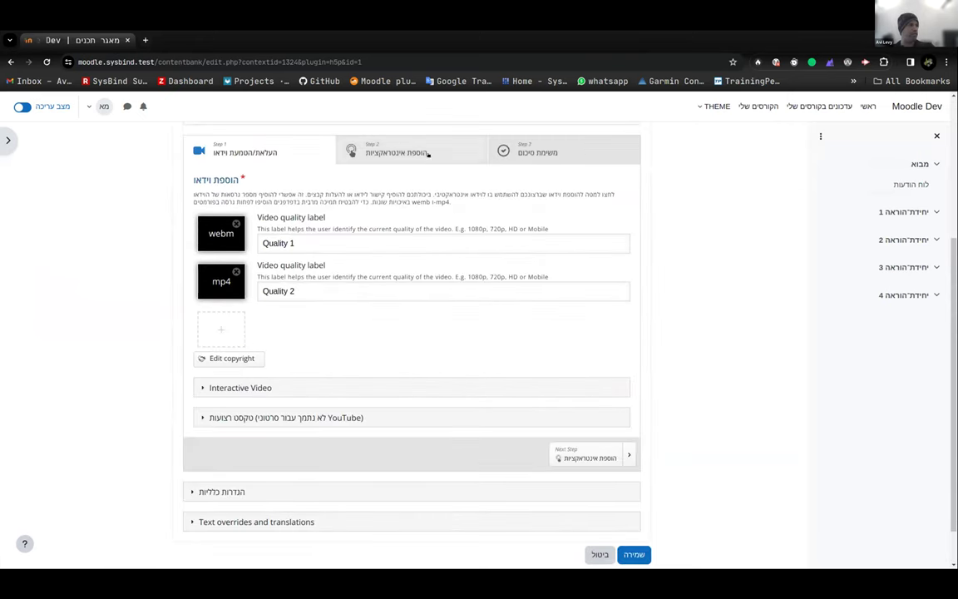
click(428, 153)
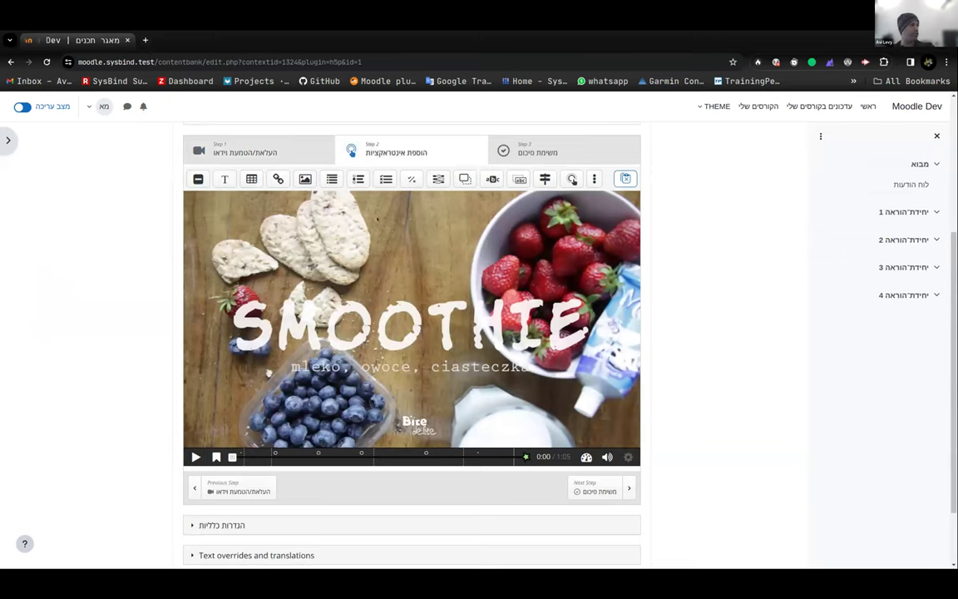
- Add a text interaction with the content "עריכה חדשה" at the start of the video, displayed from 0:00 to 0:10
click(225, 179)
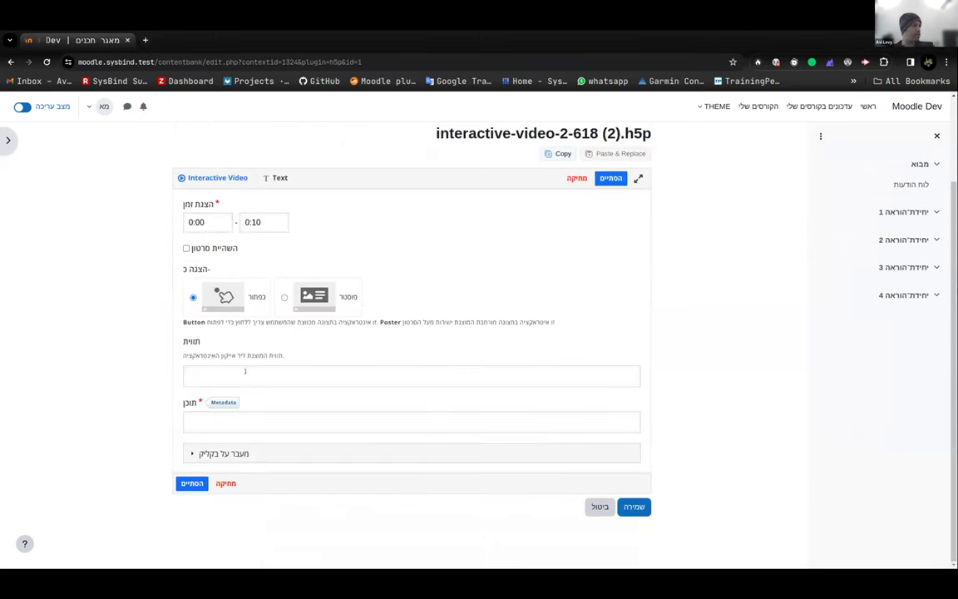
click(234, 420)
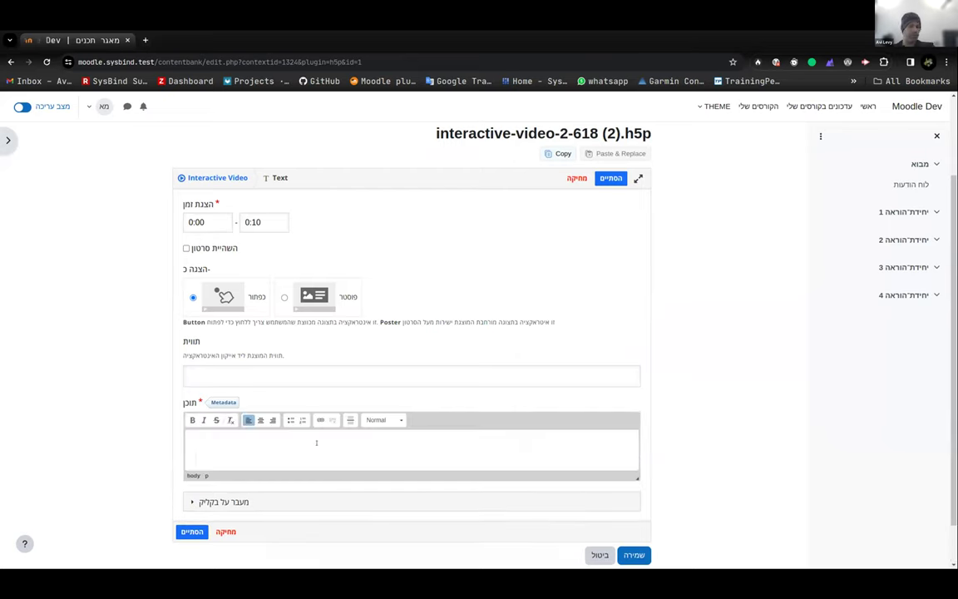
text(go)
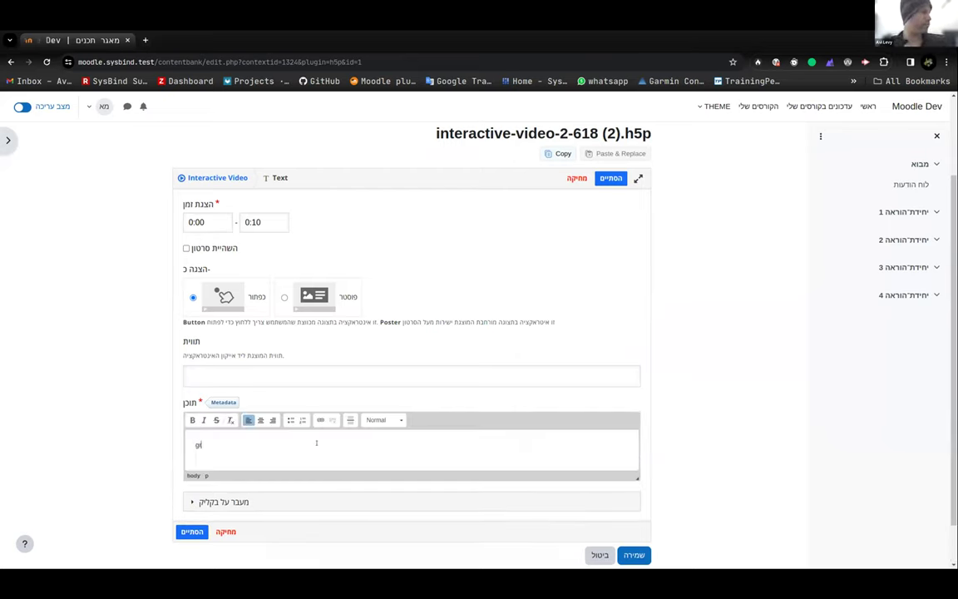
key(BackSpace)
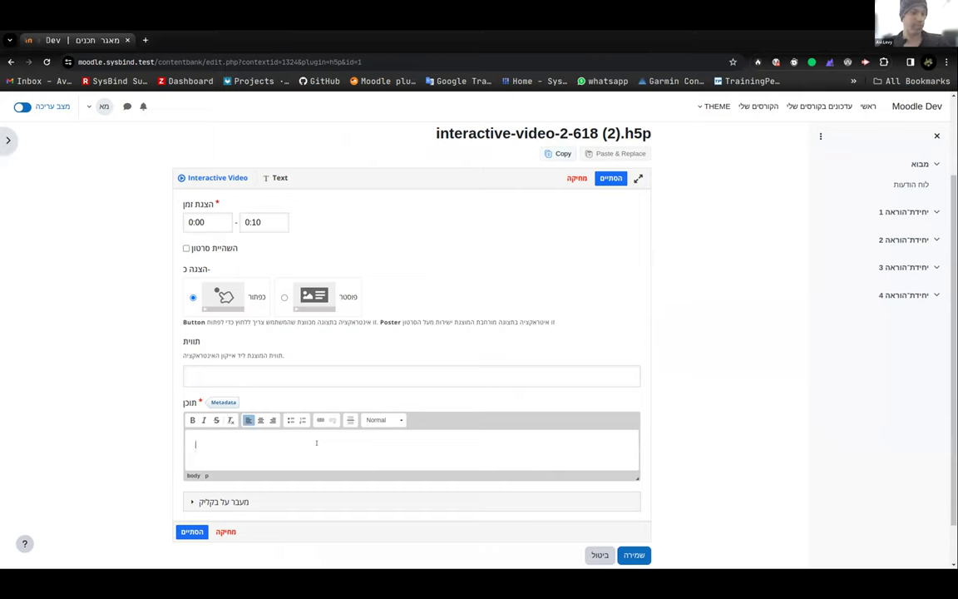
text(צריך)
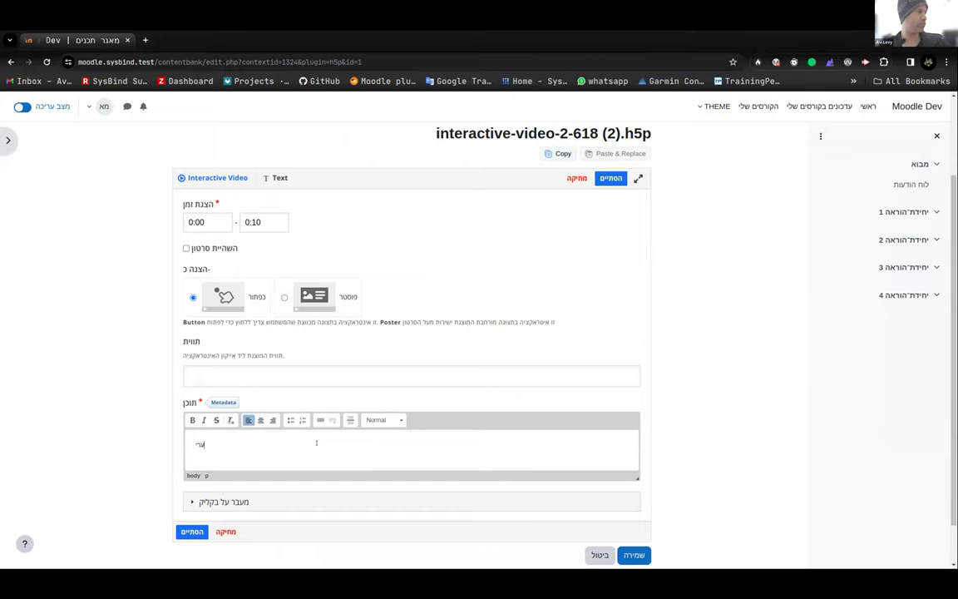
text(ה חדשה)
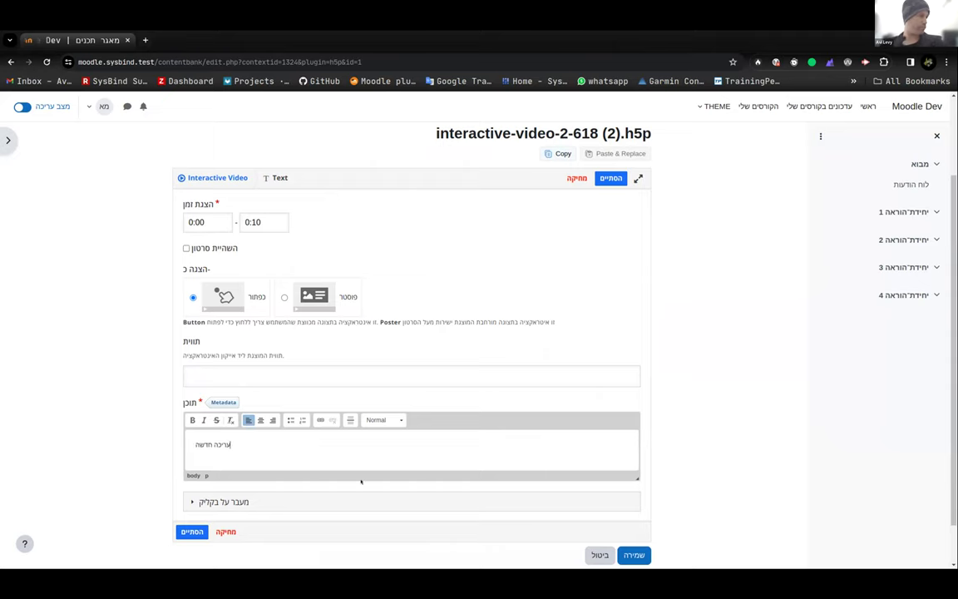
click(191, 530)
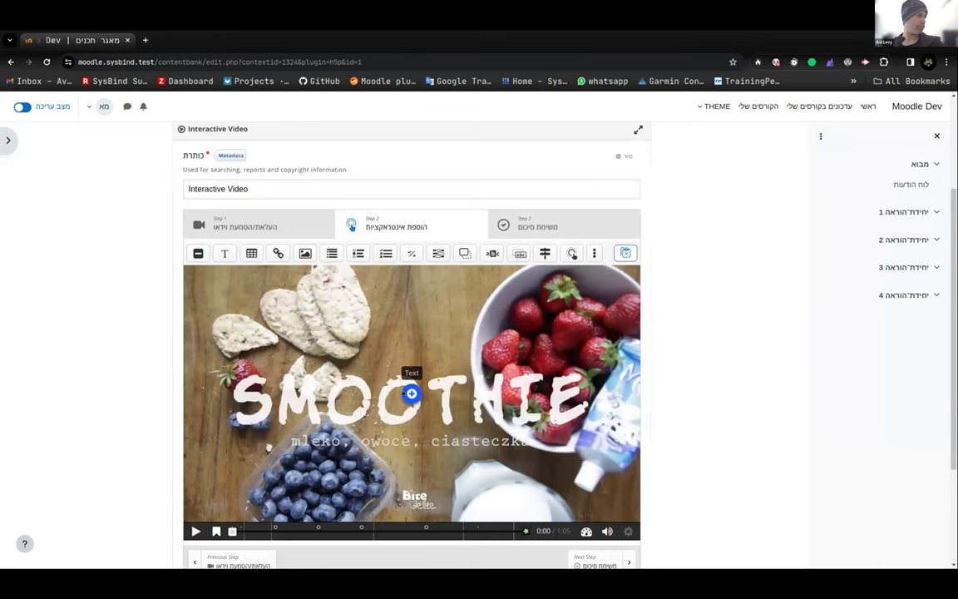
- Give the new text interaction the label "עריכה חדשה" and save the edited interactive video
click(411, 393)
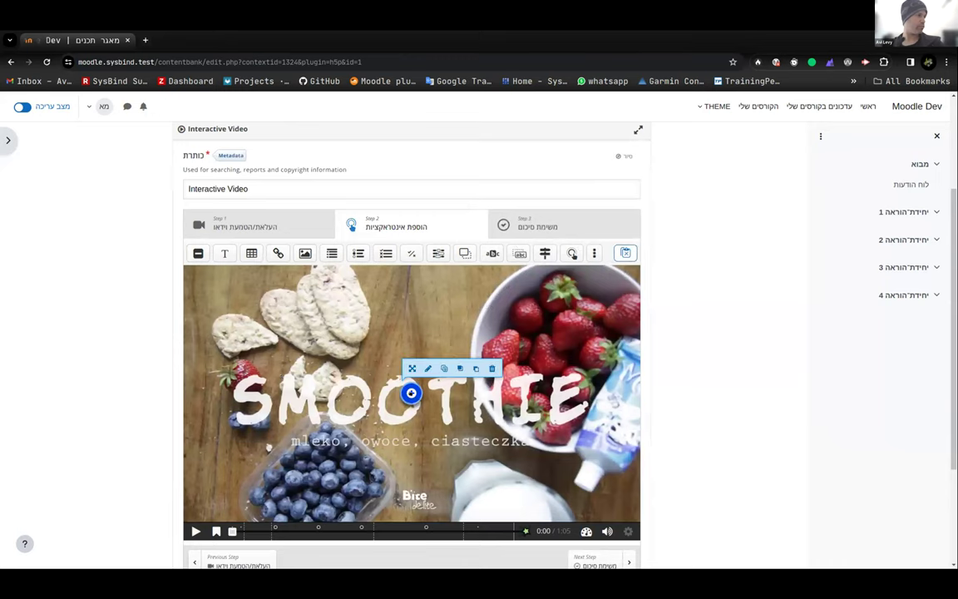
scroll(411, 374, down, 3)
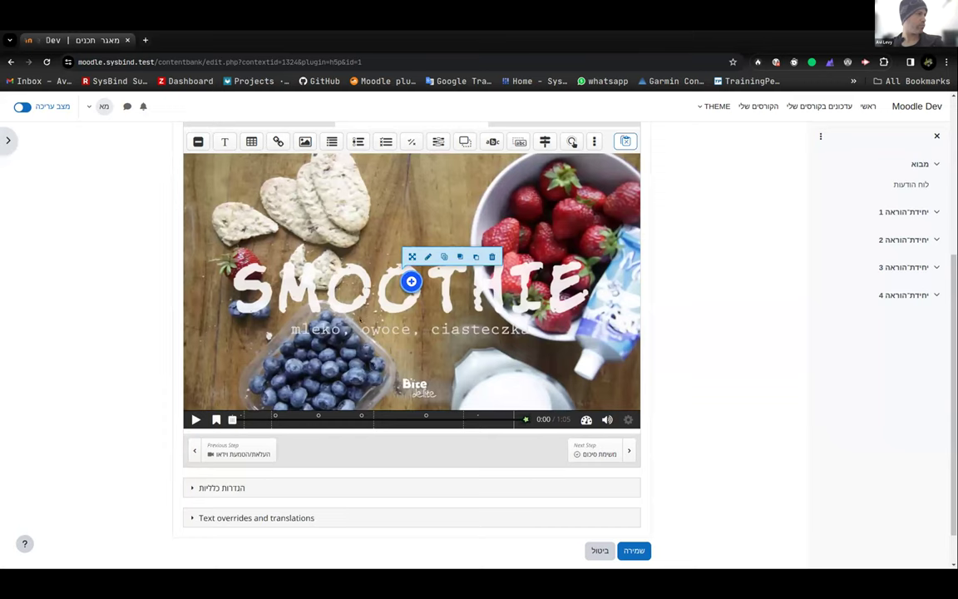
click(195, 419)
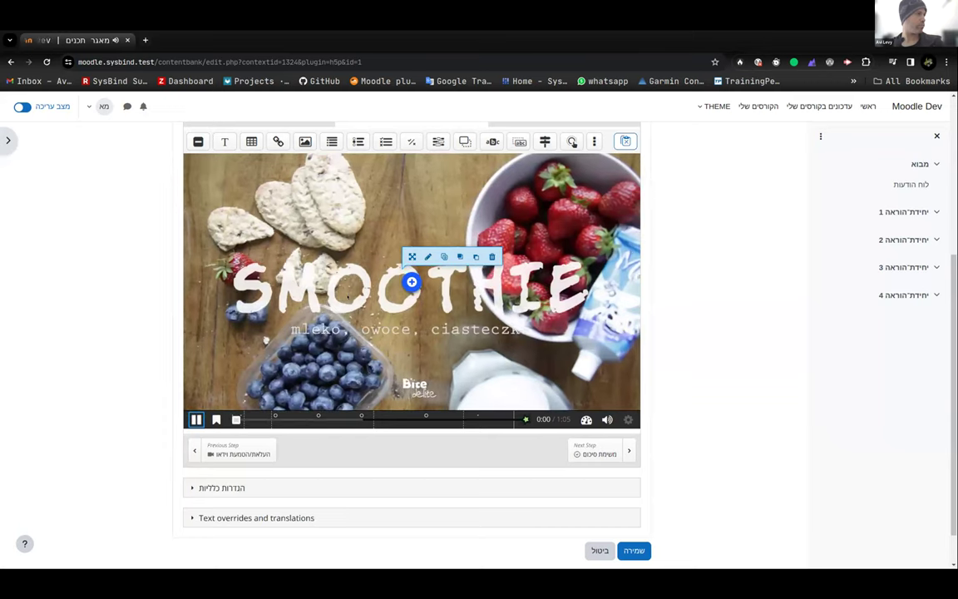
click(427, 256)
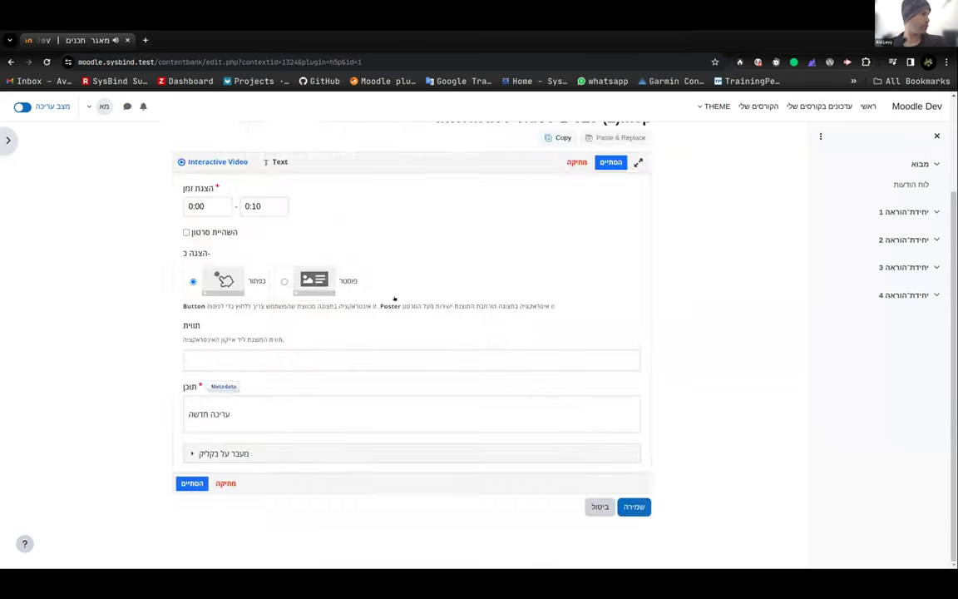
click(249, 359)
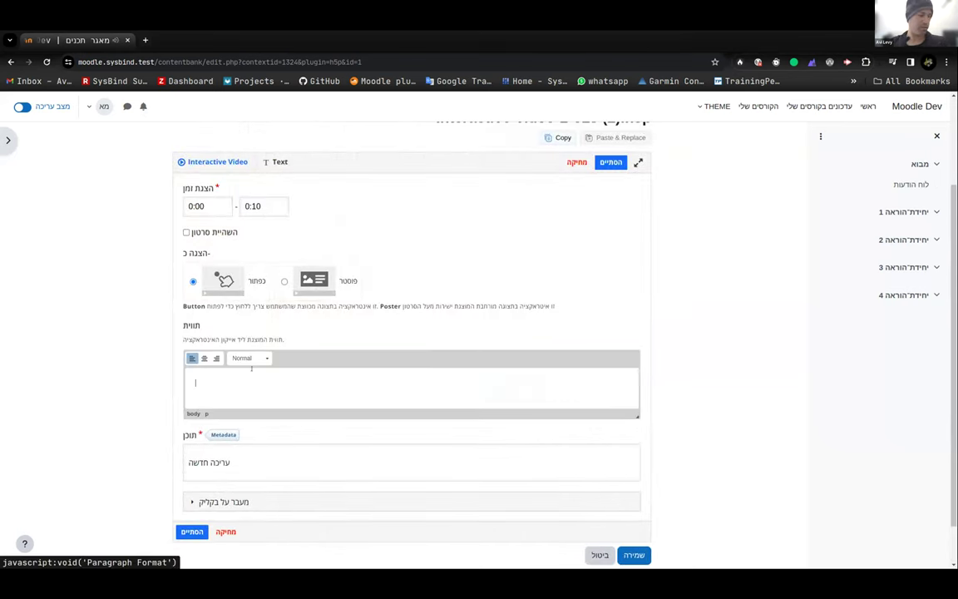
text(עריכה)
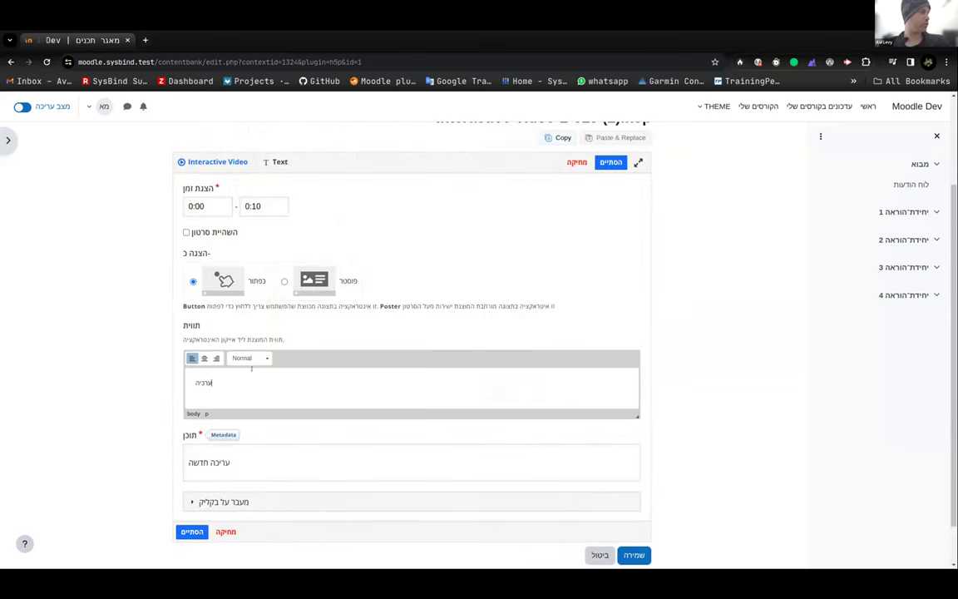
key(BackSpace)
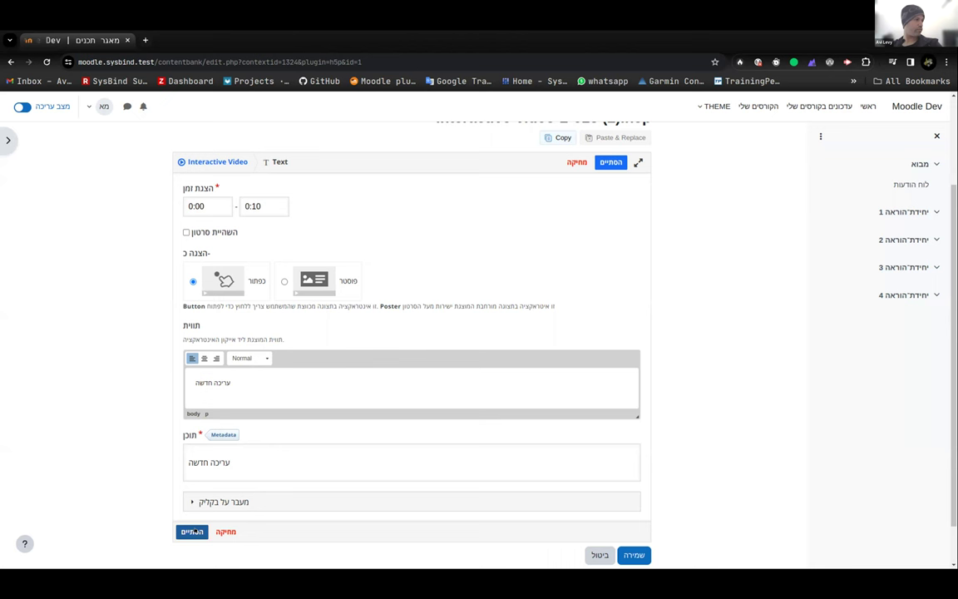
click(192, 531)
scroll(636, 530, down, 3)
click(634, 538)
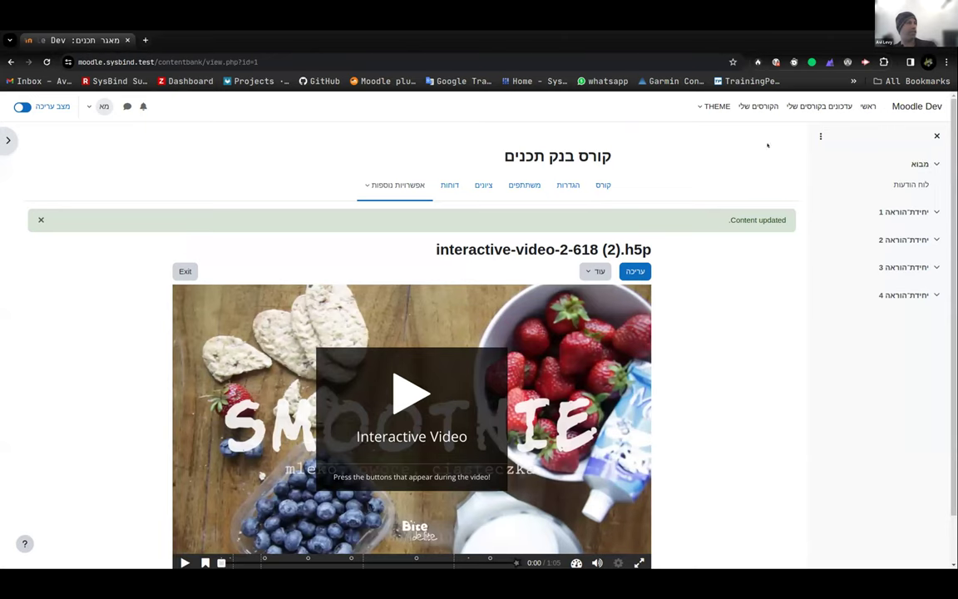
- Go to the קורס בנק תכנים course page and start a new H5P activity named "קרוס 2" in the מבוא section
click(602, 184)
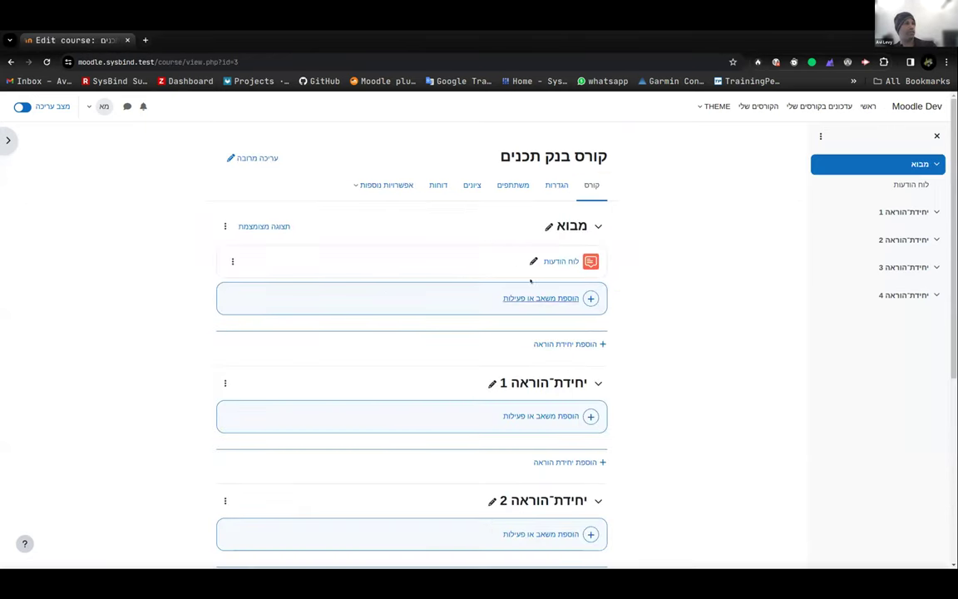
click(582, 297)
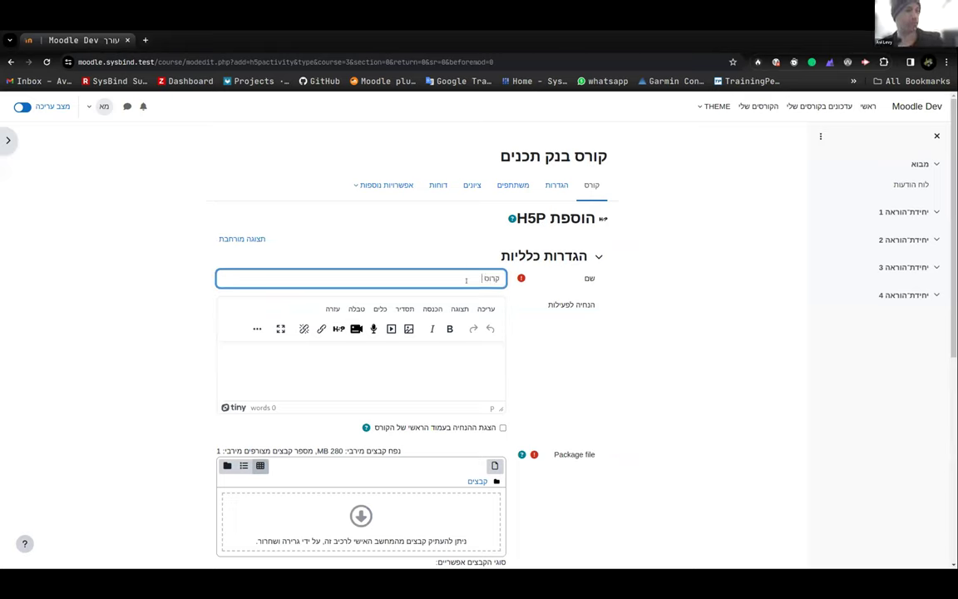
scroll(466, 283, down, 2)
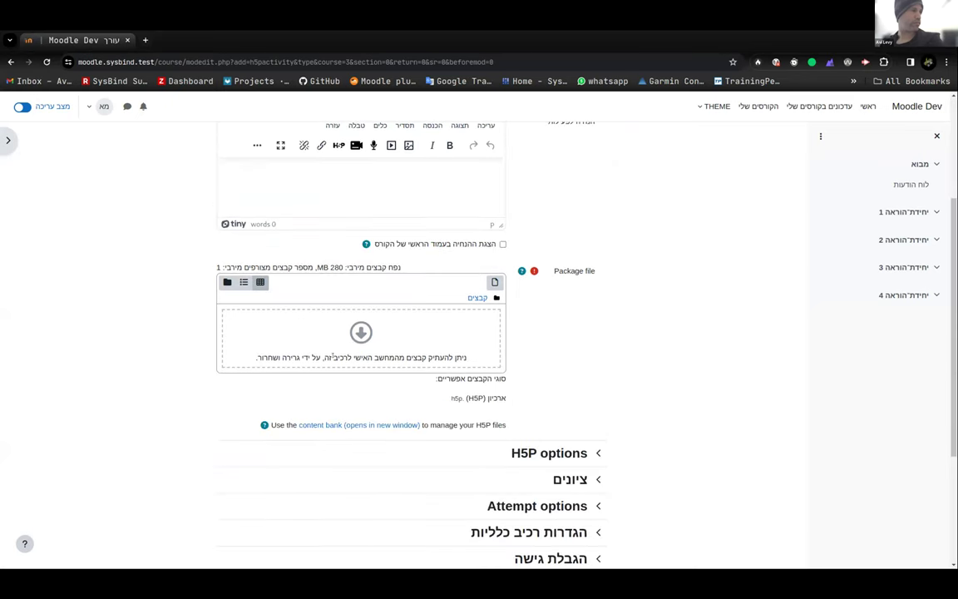
- Attach interactive-video-2-618 (2).h5p from the content bank as a link, then save the activity and return to the course
click(361, 331)
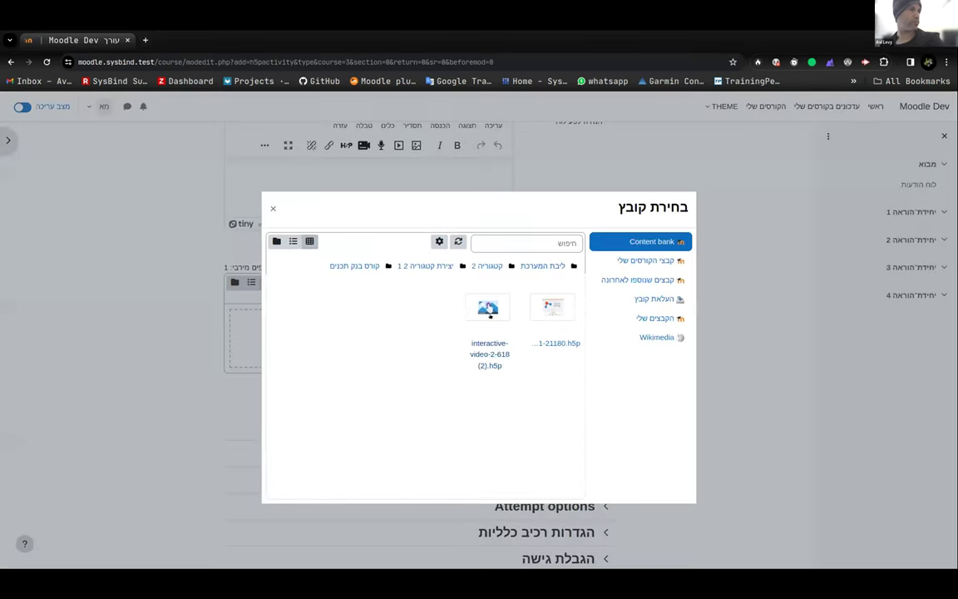
click(489, 309)
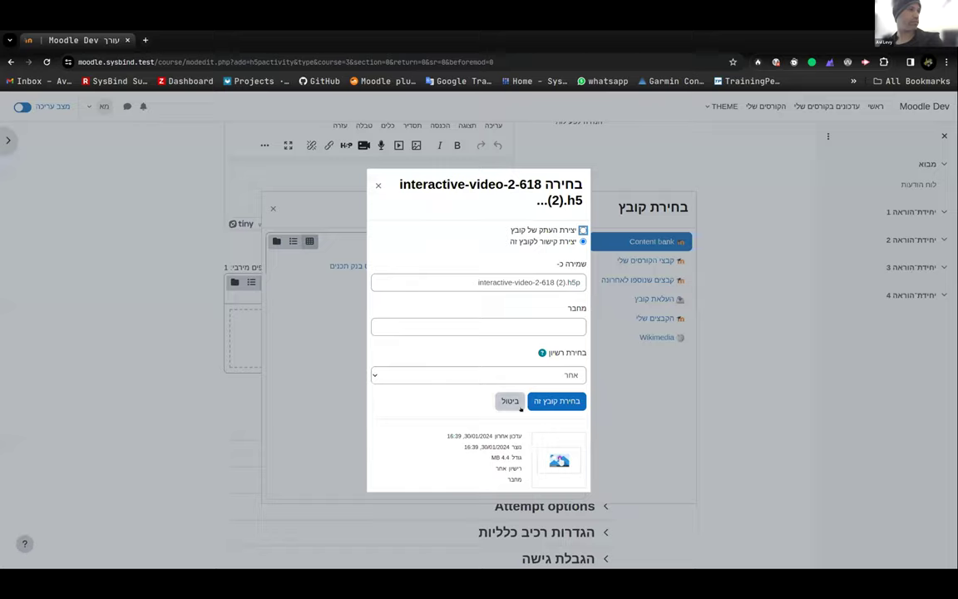
click(548, 400)
scroll(490, 415, down, 2)
click(474, 494)
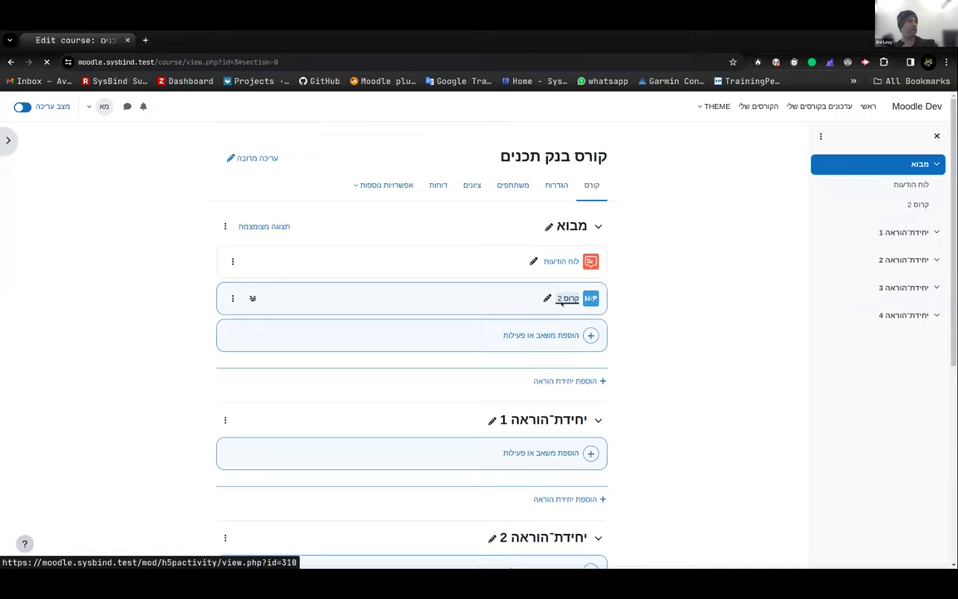
- Open the קרוס 2 activity and play its video to check for the עריכה חדשה interaction
click(565, 299)
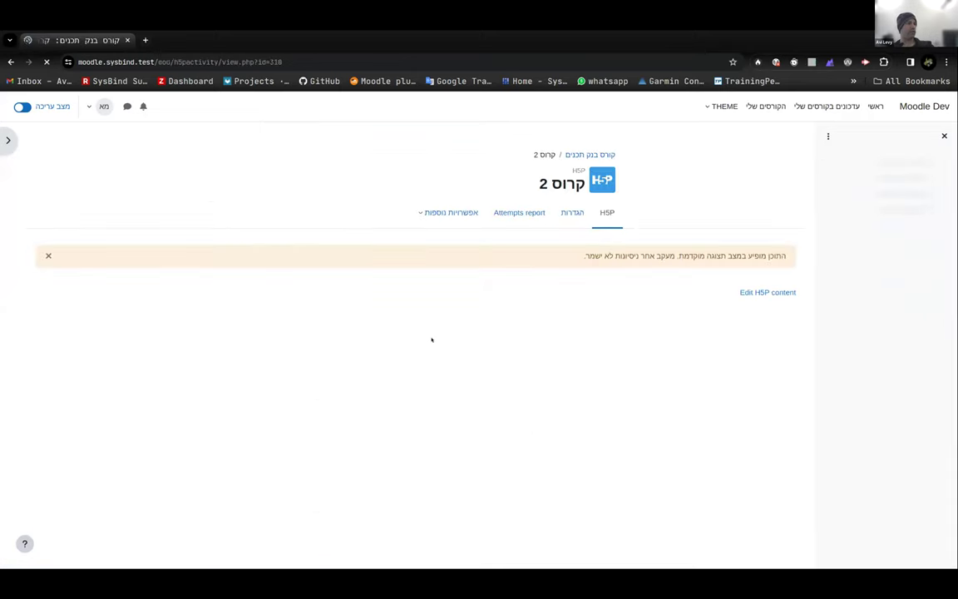
scroll(419, 343, down, 3)
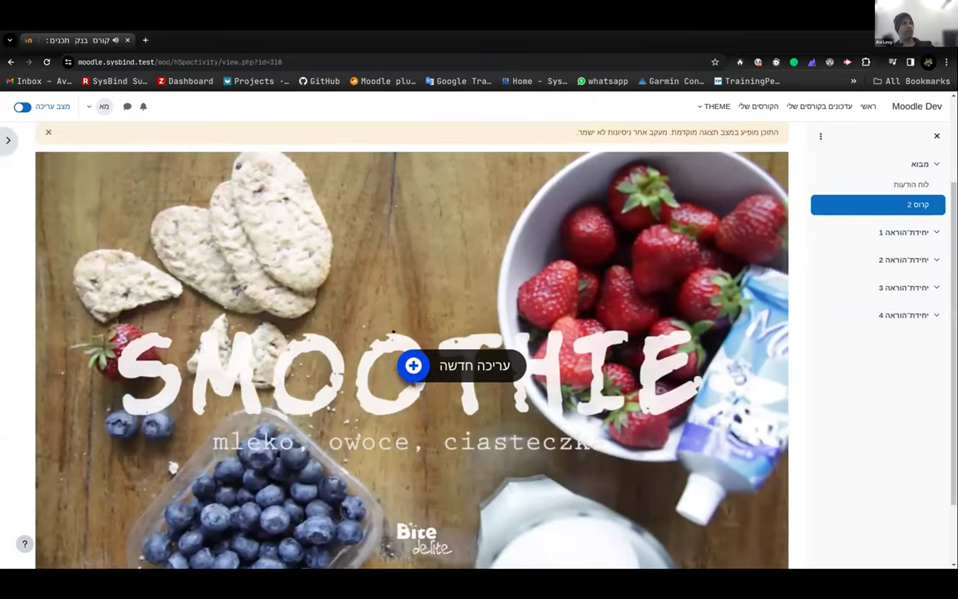
scroll(498, 331, up, 2)
scroll(499, 331, down, 2)
scroll(532, 266, up, 2)
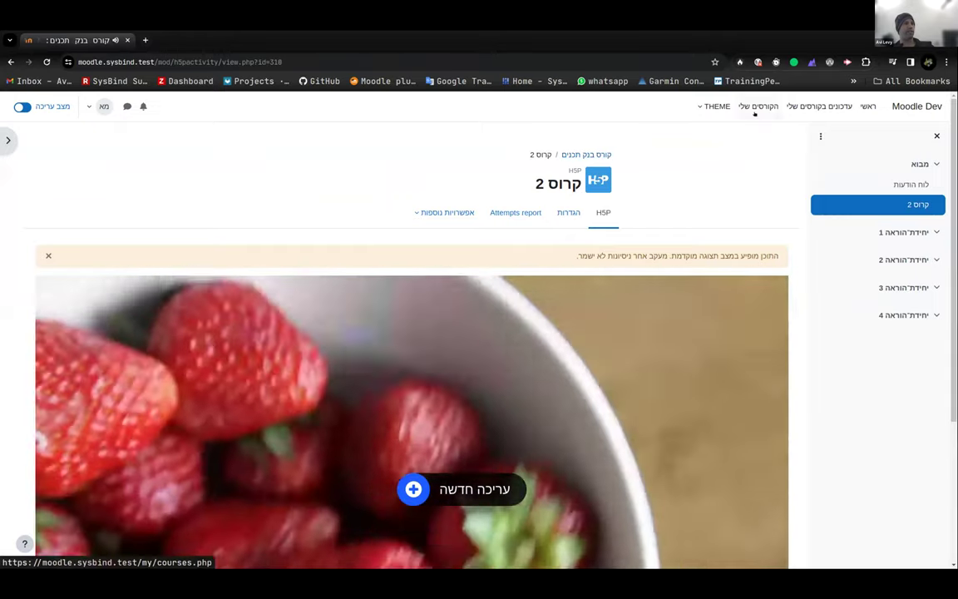
- Go back to Test course through the list of own courses and open its הדגמה activity
click(758, 106)
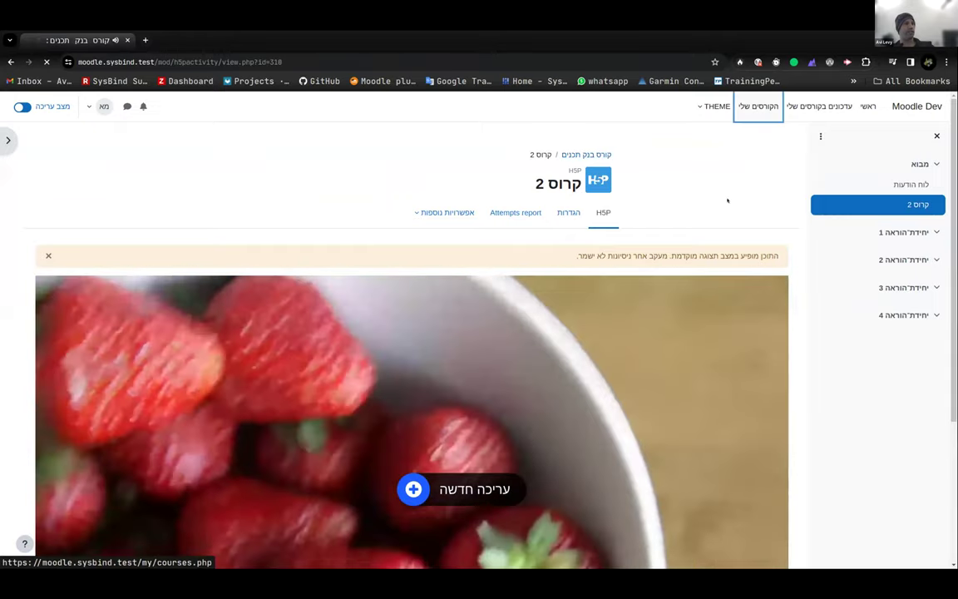
click(648, 293)
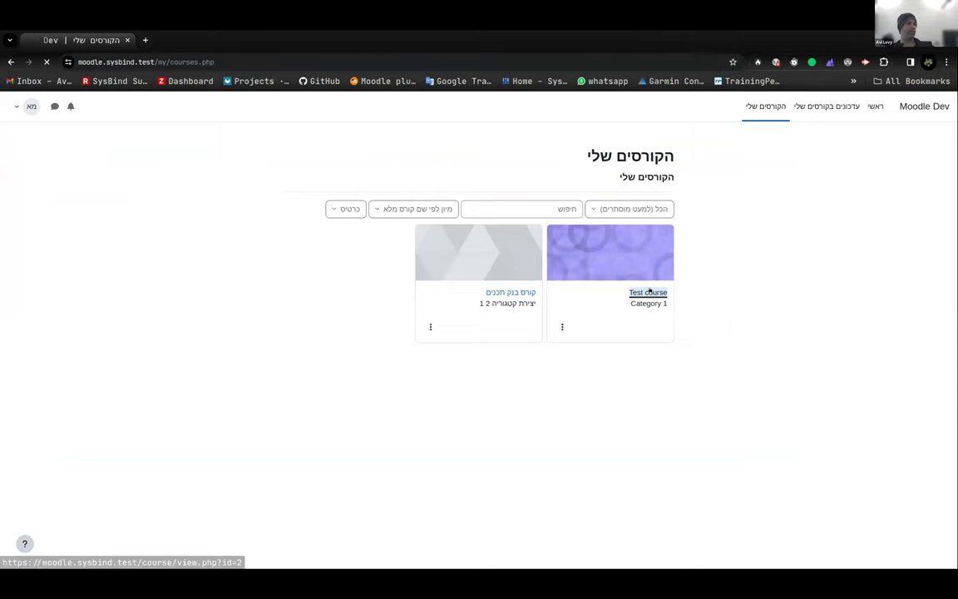
scroll(580, 402, down, 2)
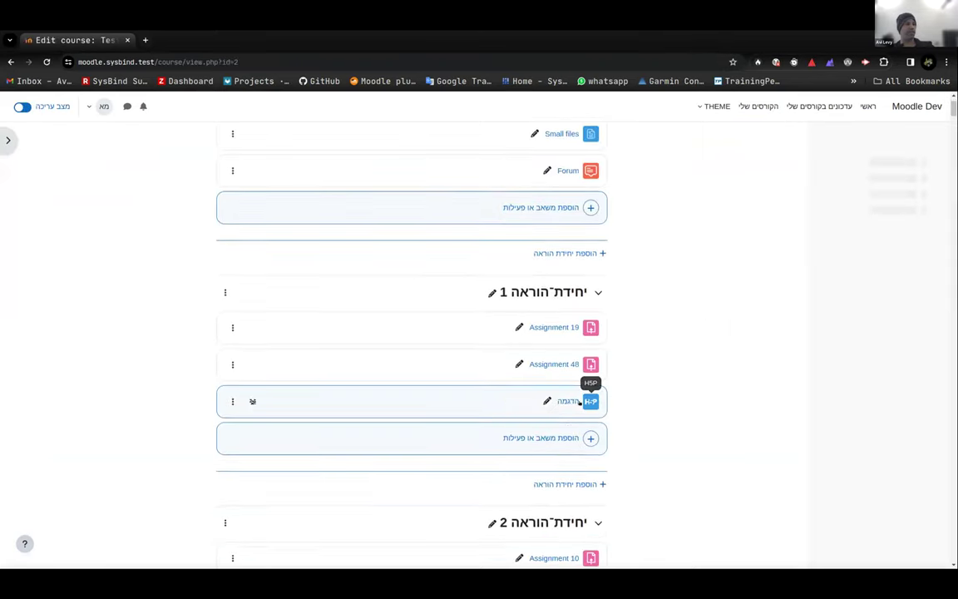
click(569, 401)
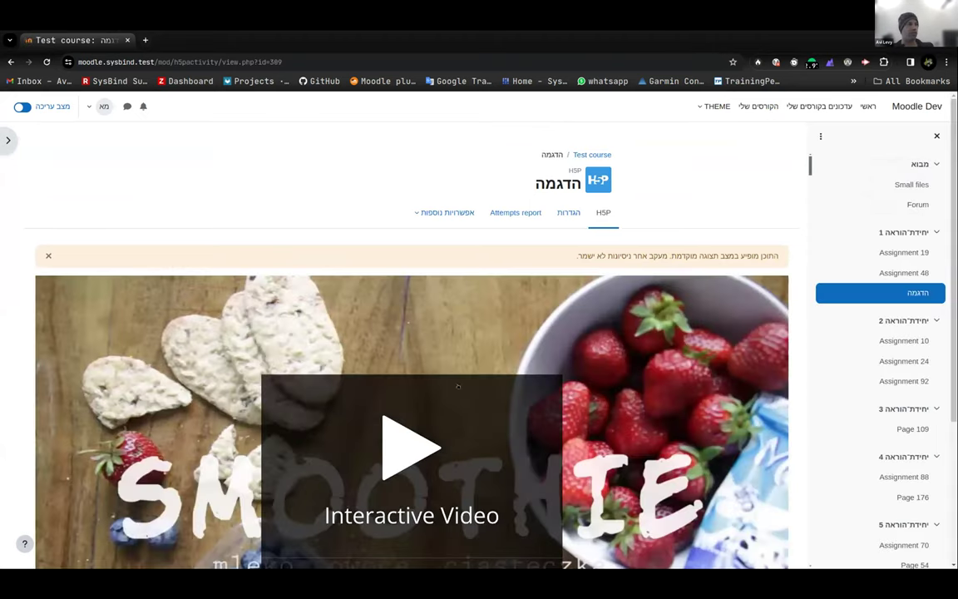
- Play the הדגמה video, open and close the עריכה חדשה interaction, then pause playback
scroll(457, 386, down, 2)
click(445, 359)
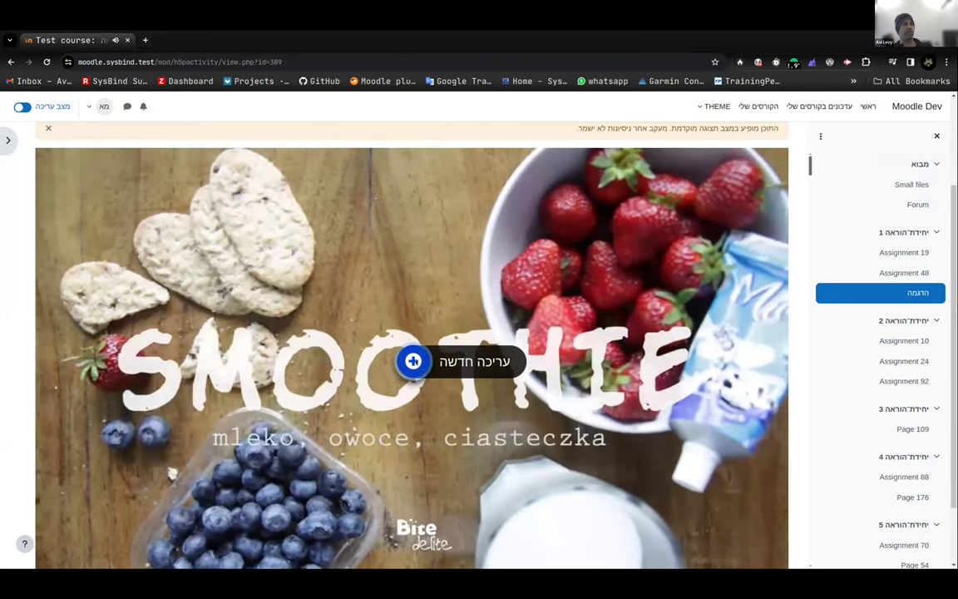
click(443, 359)
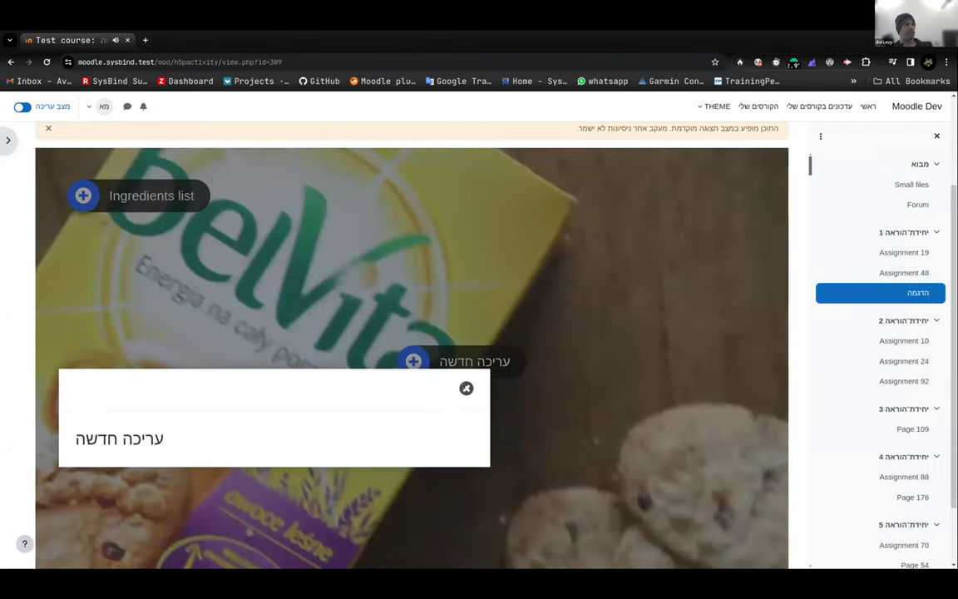
key(Escape)
scroll(411, 333, down, 1)
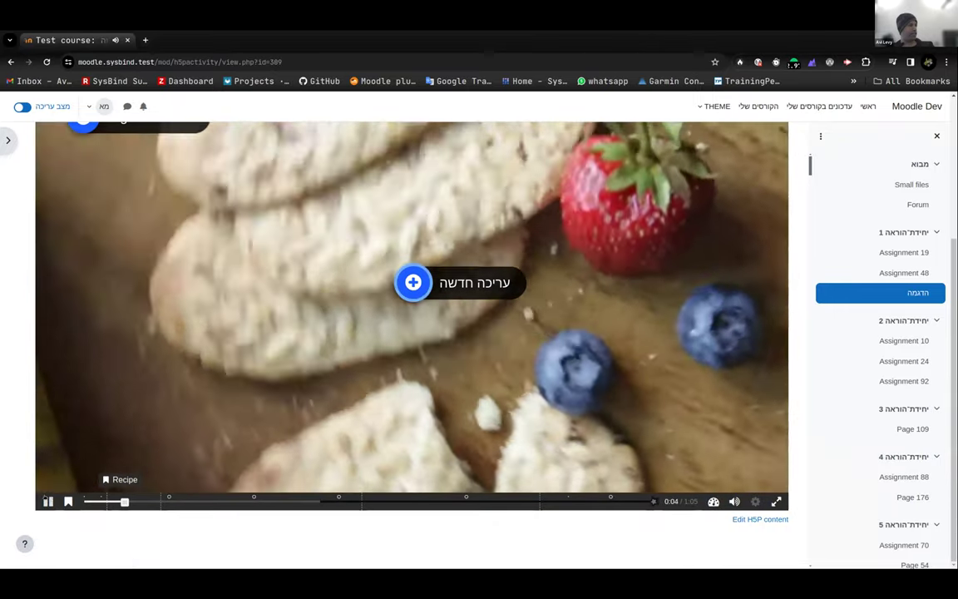
click(291, 414)
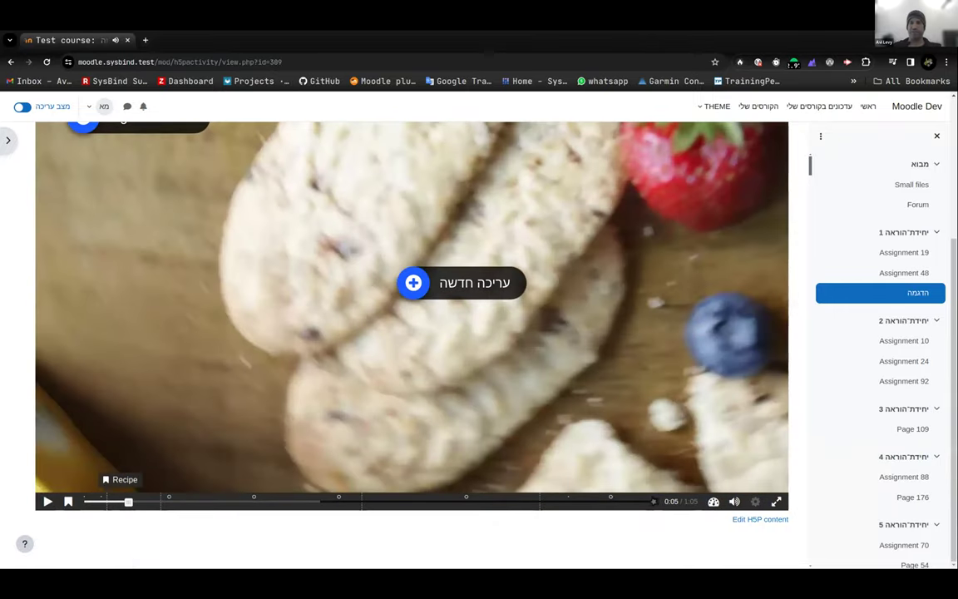